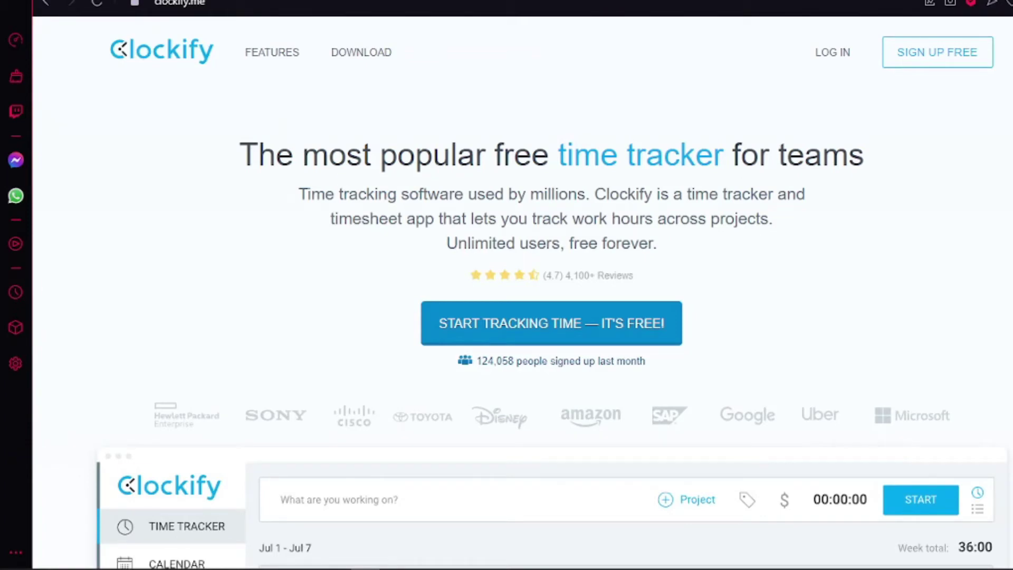
# Step: Scroll up and down through the Clockify landing page to review it
pyautogui.scroll(-4, 622, 402)
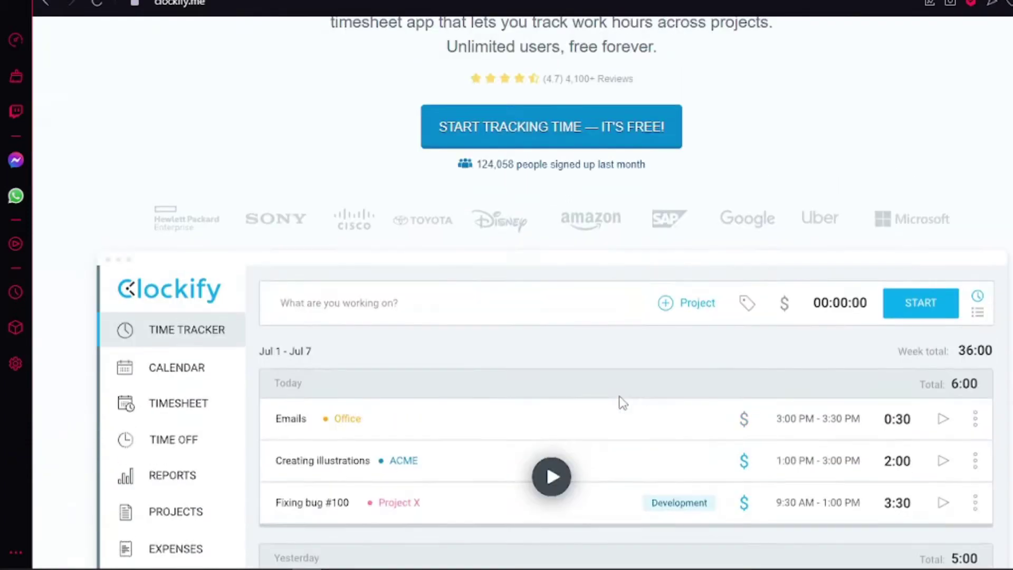
pyautogui.scroll(2, 622, 402)
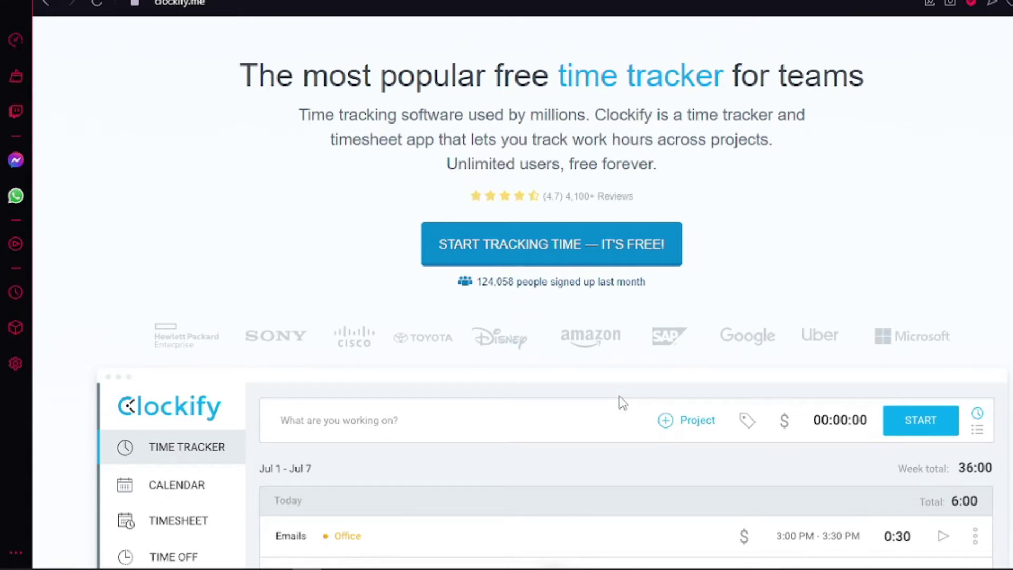
pyautogui.scroll(2, 622, 402)
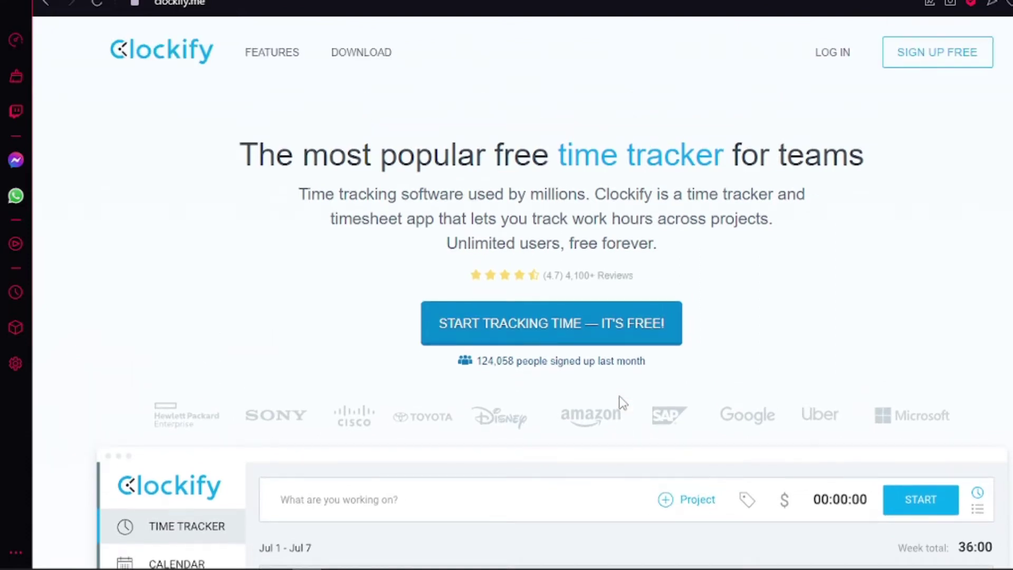
pyautogui.scroll(-2, 621, 403)
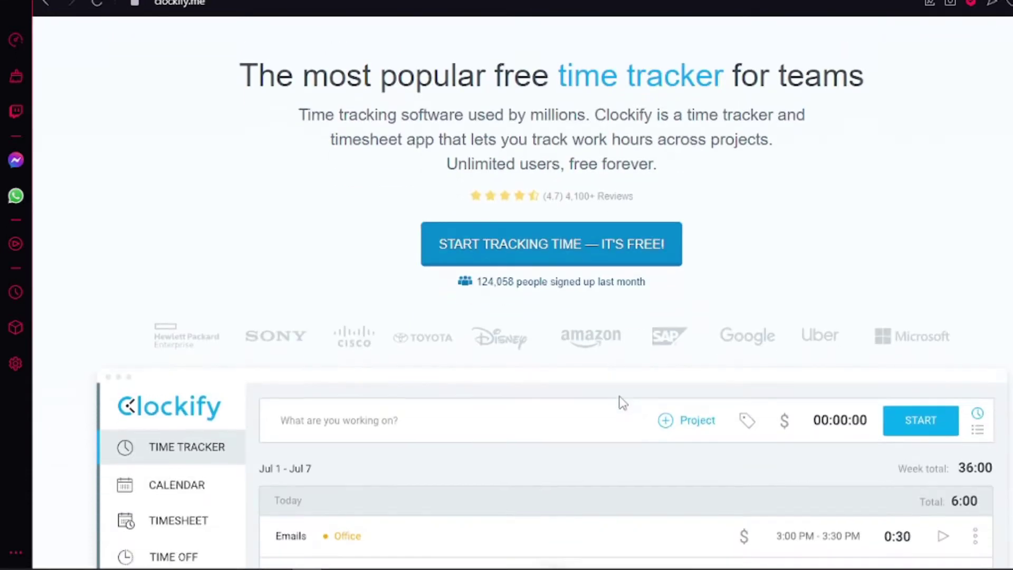
pyautogui.scroll(2, 621, 402)
pyautogui.scroll(-2, 622, 403)
pyautogui.scroll(2, 622, 402)
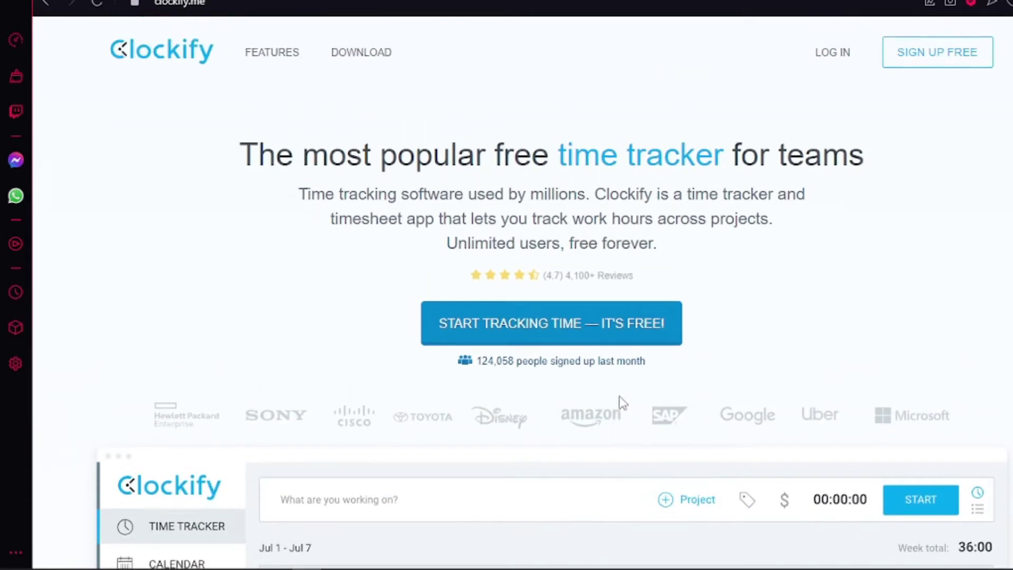
pyautogui.scroll(-3, 621, 403)
pyautogui.scroll(2, 622, 403)
pyautogui.scroll(-7, 622, 402)
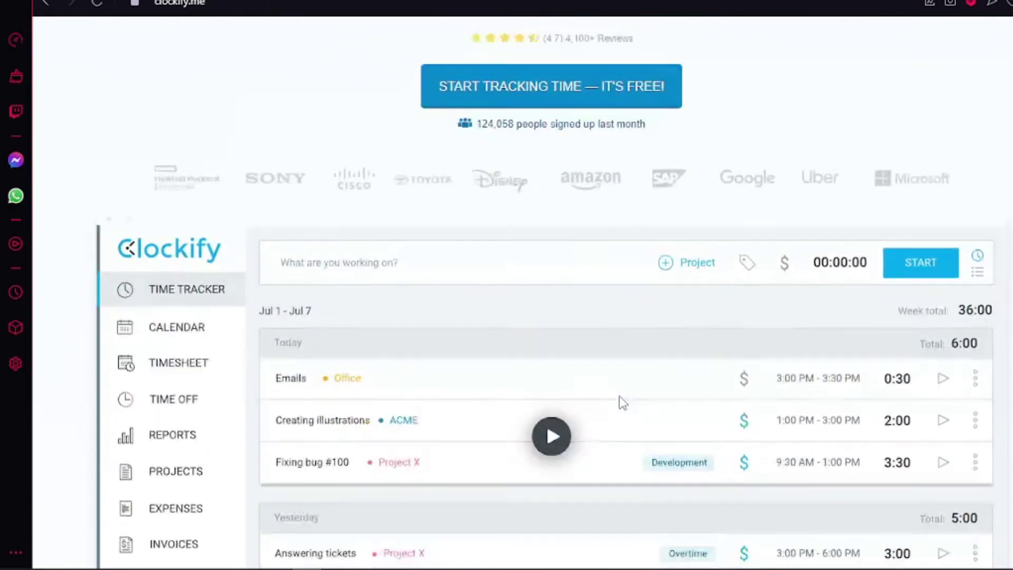
pyautogui.scroll(-1, 622, 403)
pyautogui.scroll(10, 622, 402)
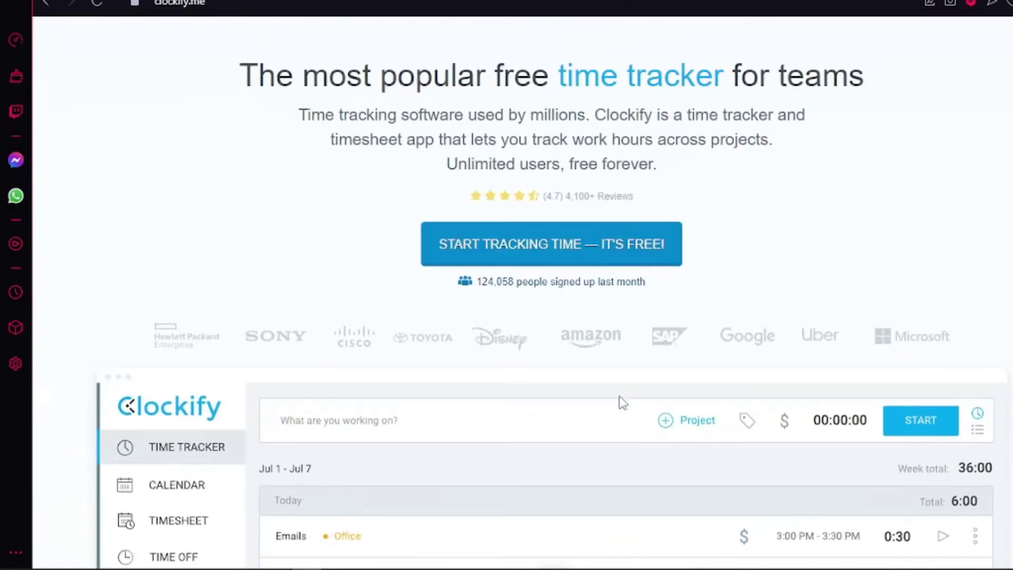
pyautogui.scroll(-3, 622, 402)
pyautogui.scroll(-2, 621, 403)
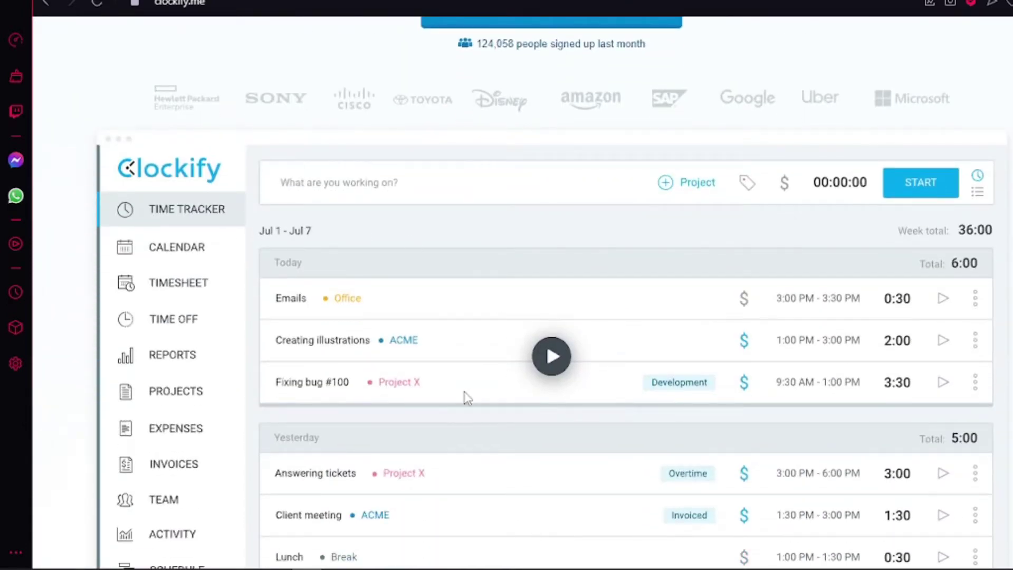
pyautogui.scroll(-6, 463, 432)
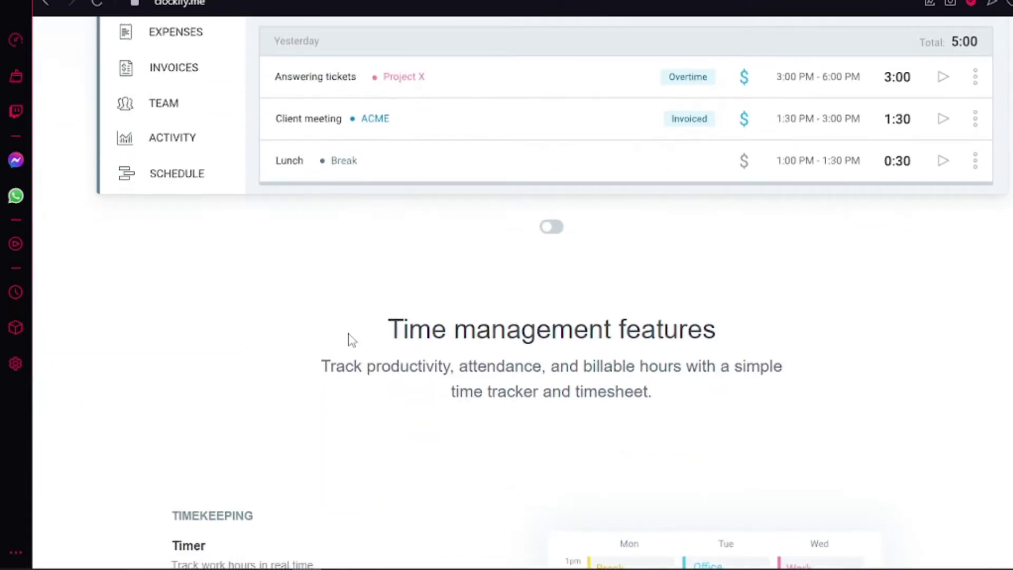
pyautogui.scroll(3, 736, 359)
pyautogui.scroll(8, 736, 359)
pyautogui.scroll(2, 736, 359)
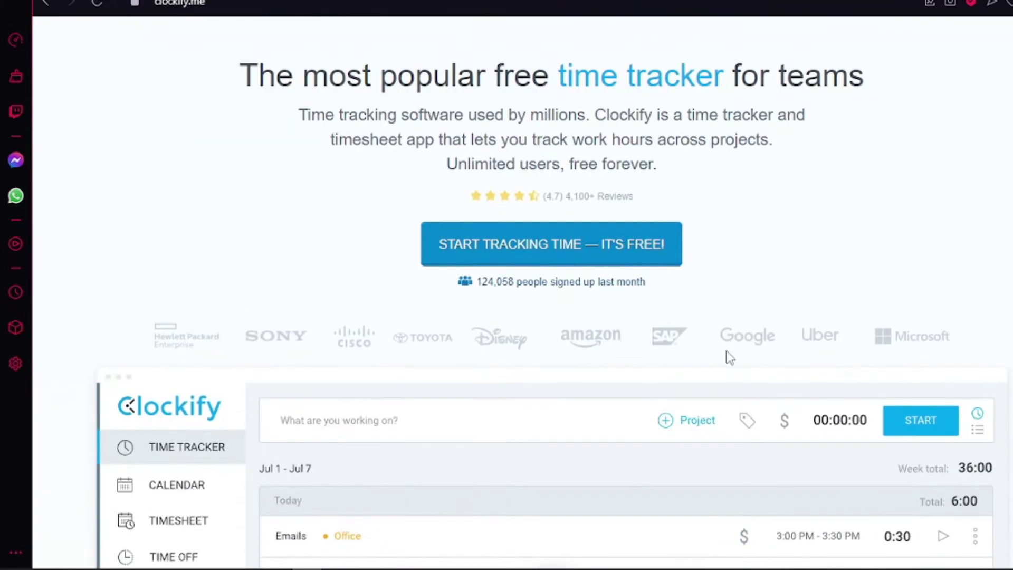
# Step: Open the free sign-up form and start entering the account e-mail address
pyautogui.click(612, 255)
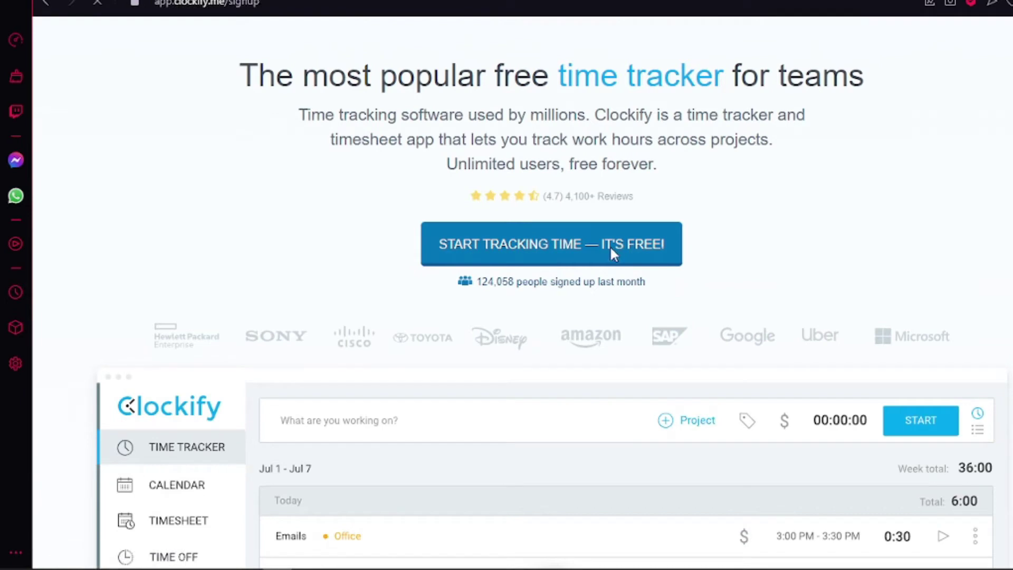
pyautogui.click(539, 285)
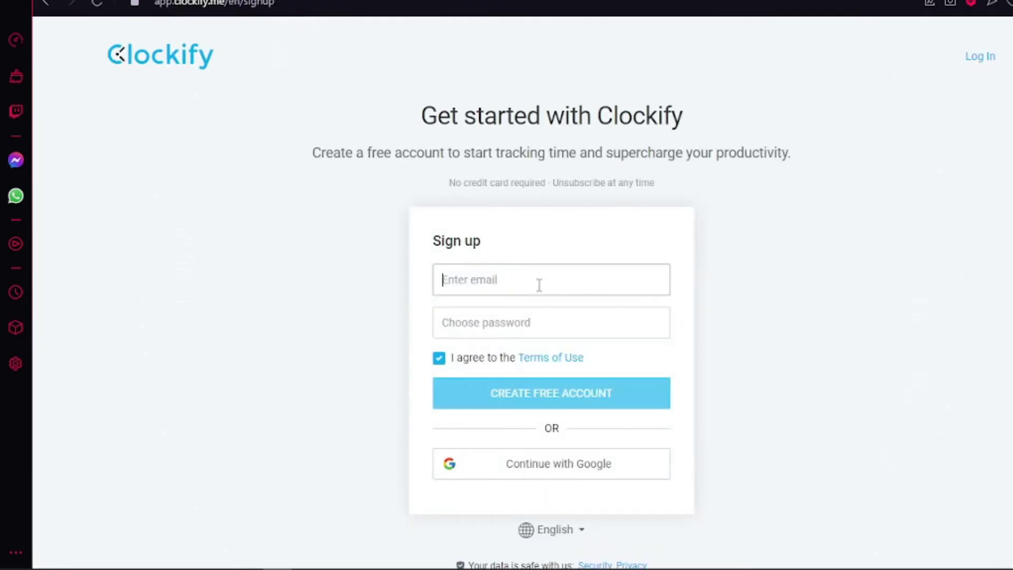
pyautogui.write('g')
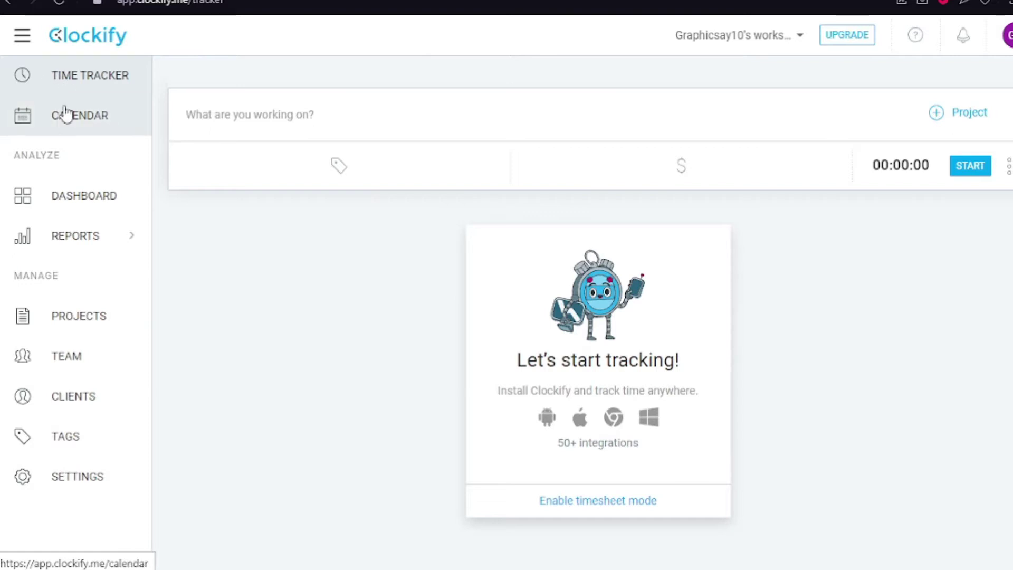
# Step: Visit the Calendar, Dashboard, Reports, Projects and Team pages, ending on the workspace Settings page
pyautogui.click(75, 131)
pyautogui.click(87, 202)
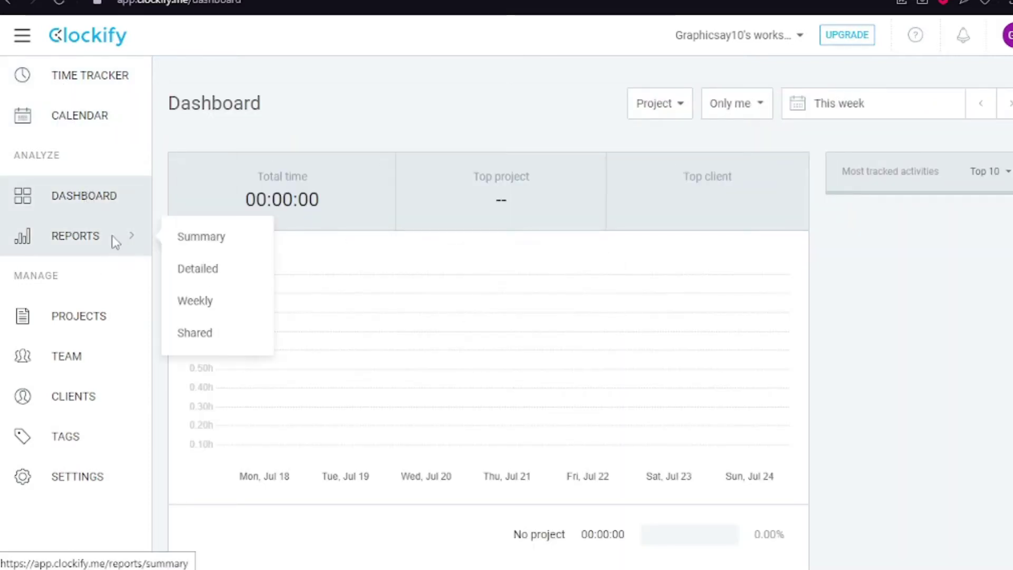
pyautogui.click(113, 242)
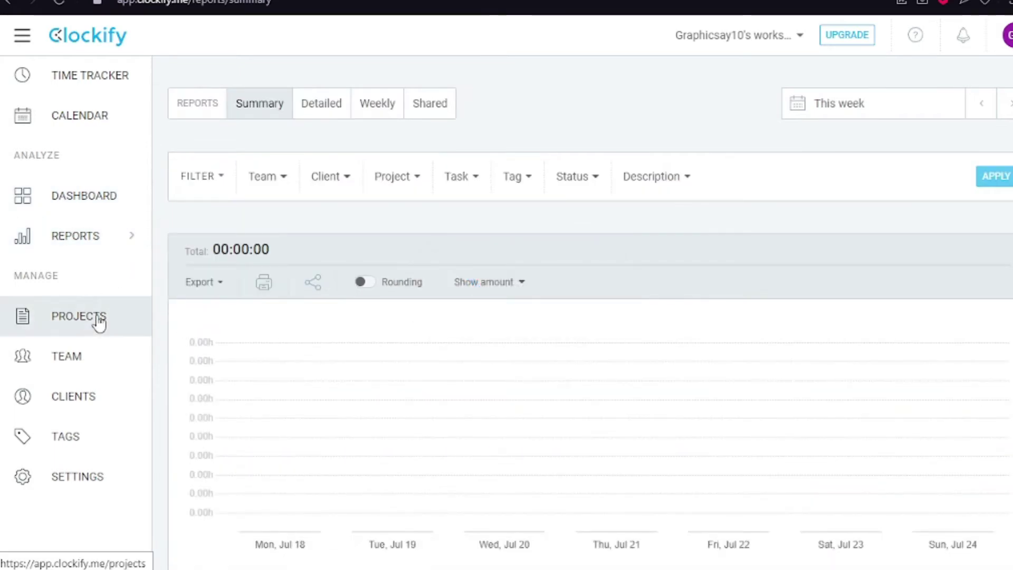
pyautogui.click(98, 324)
pyautogui.click(77, 362)
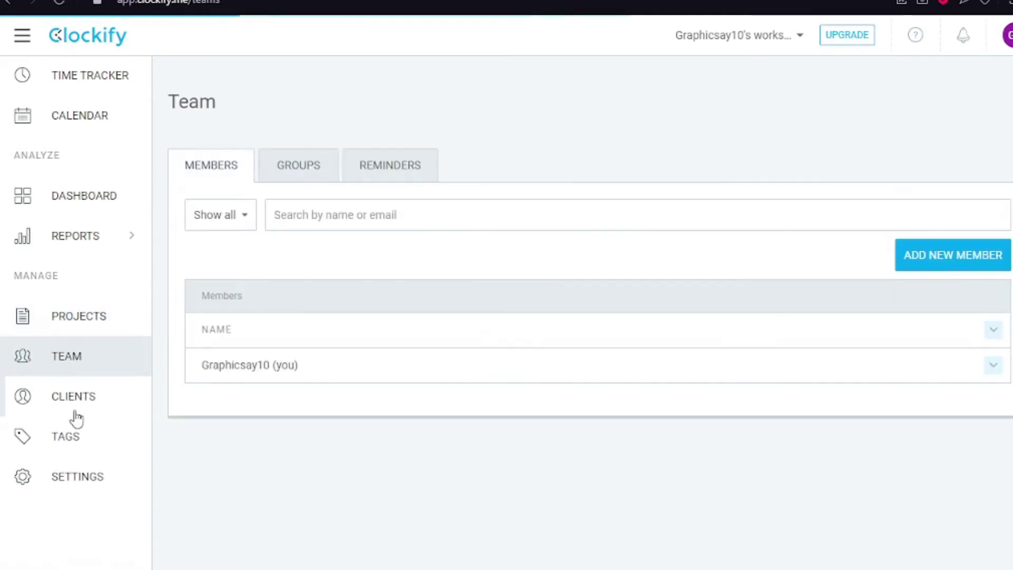
pyautogui.click(72, 480)
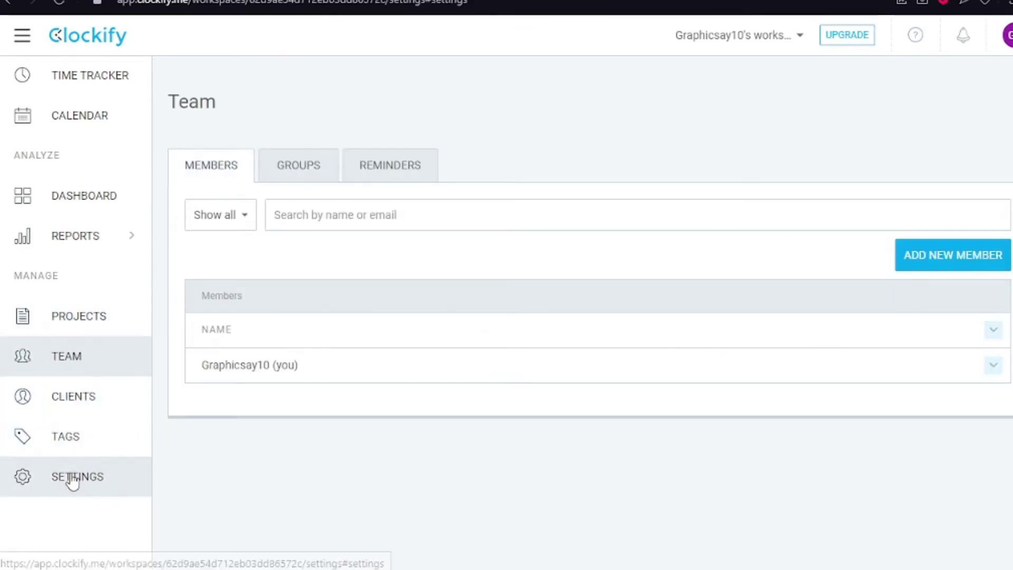
pyautogui.scroll(-5, 210, 369)
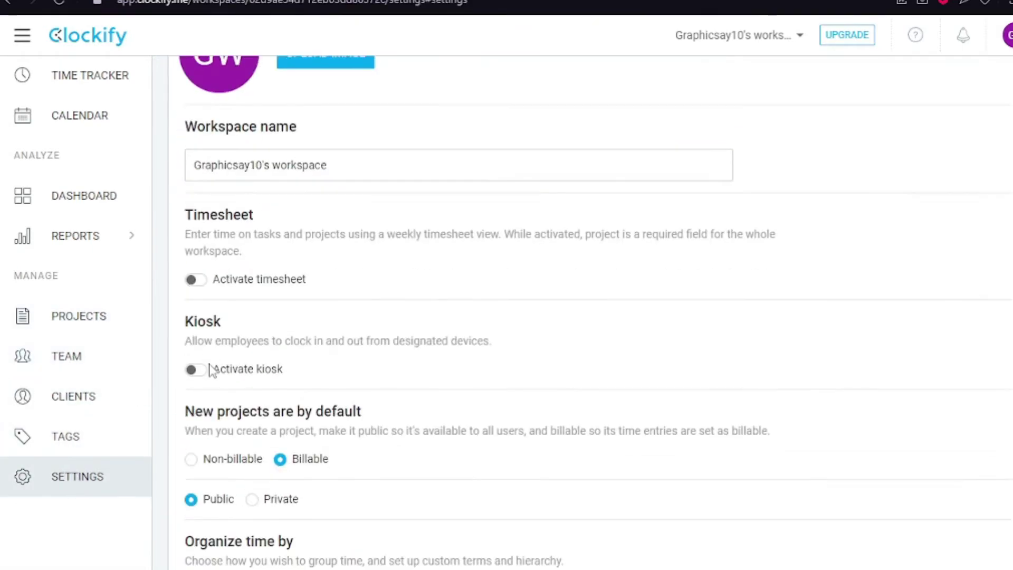
pyautogui.scroll(5, 211, 370)
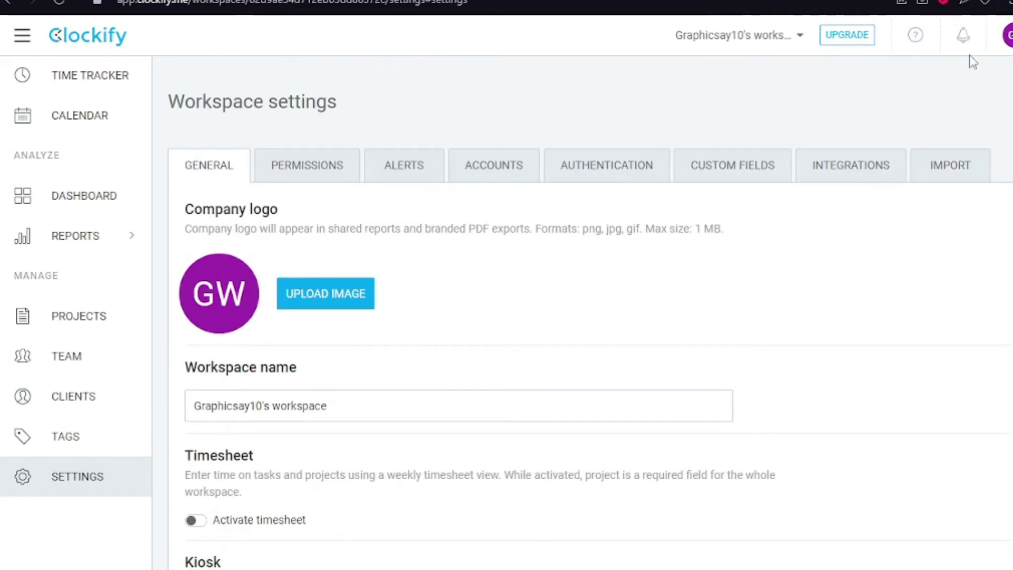
# Step: Turn on the Dark theme from the account menu, then scroll through Profile settings to the time options
pyautogui.click(1001, 41)
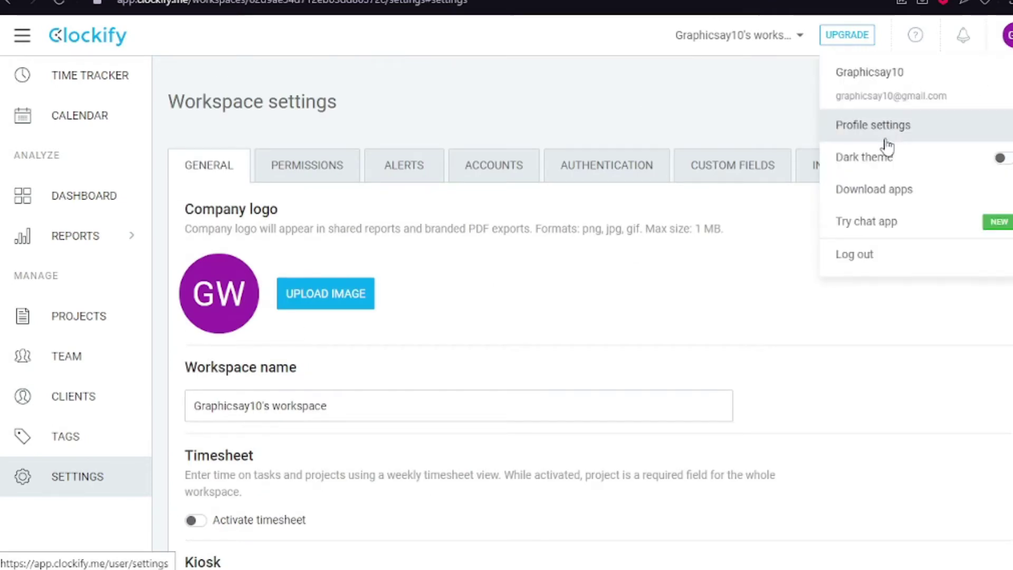
pyautogui.click(1004, 161)
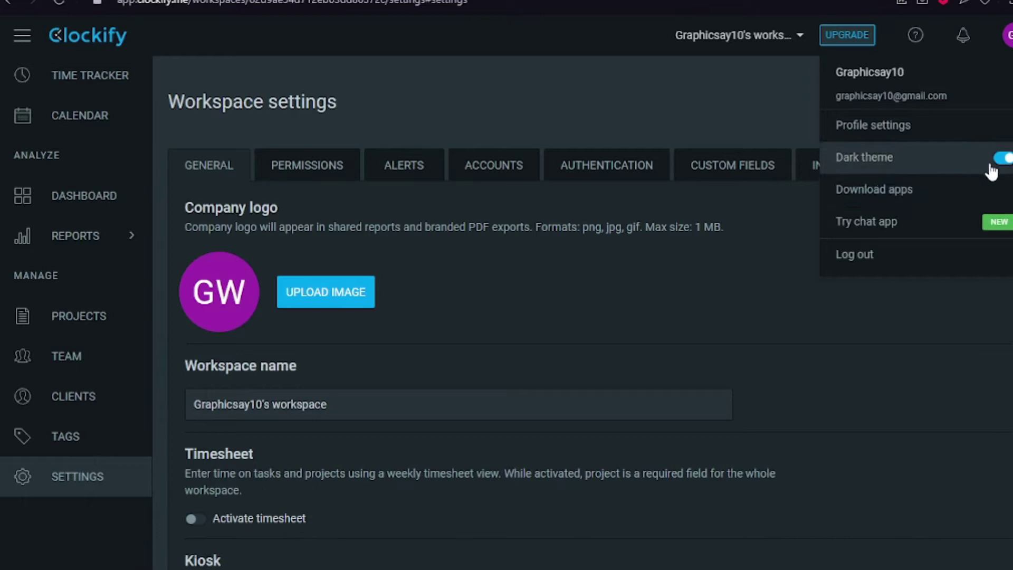
pyautogui.click(900, 131)
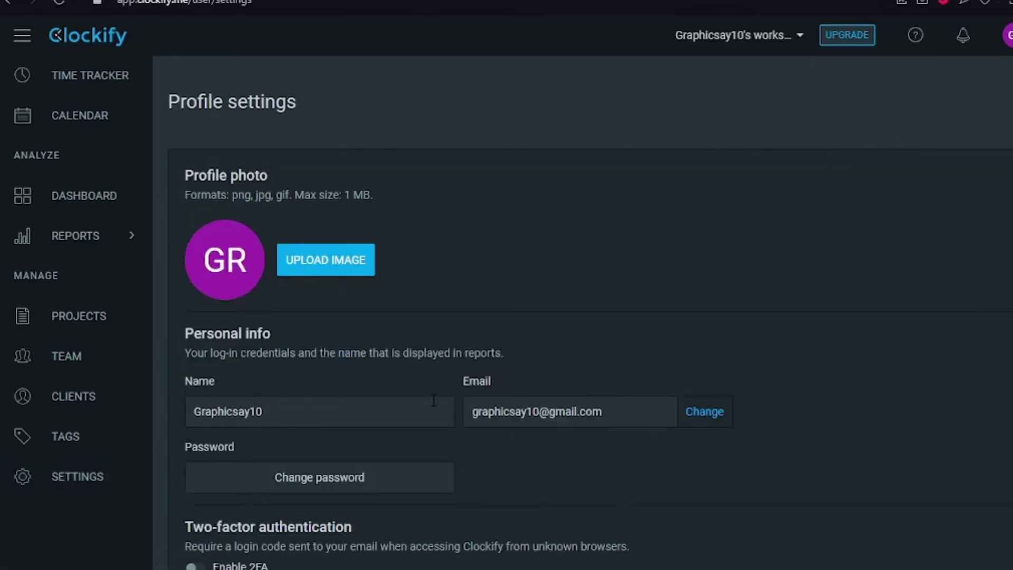
pyautogui.scroll(-2, 362, 403)
pyautogui.scroll(-2, 378, 412)
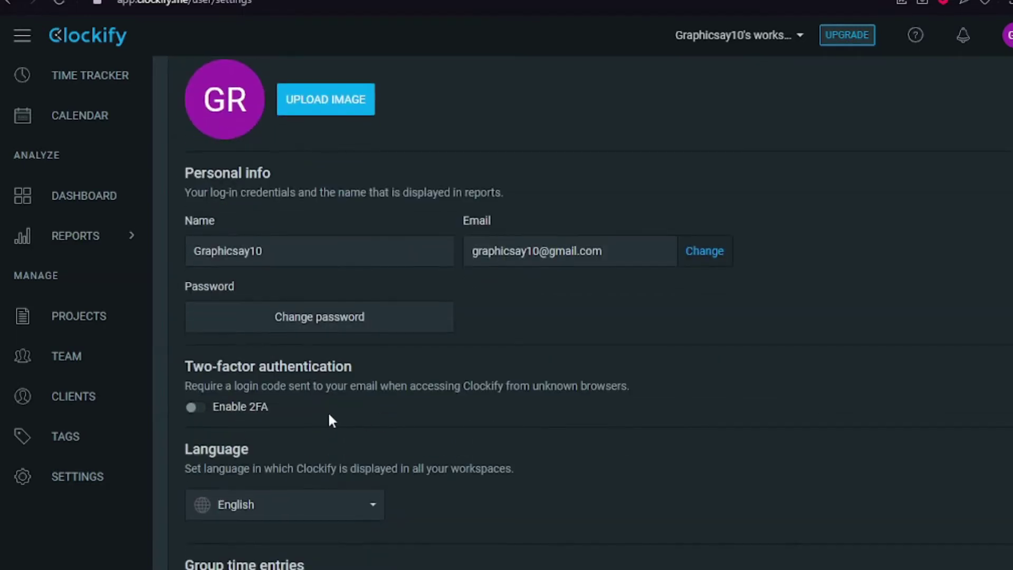
pyautogui.scroll(-3, 305, 398)
pyautogui.scroll(3, 289, 340)
pyautogui.scroll(-3, 236, 454)
pyautogui.scroll(3, 239, 452)
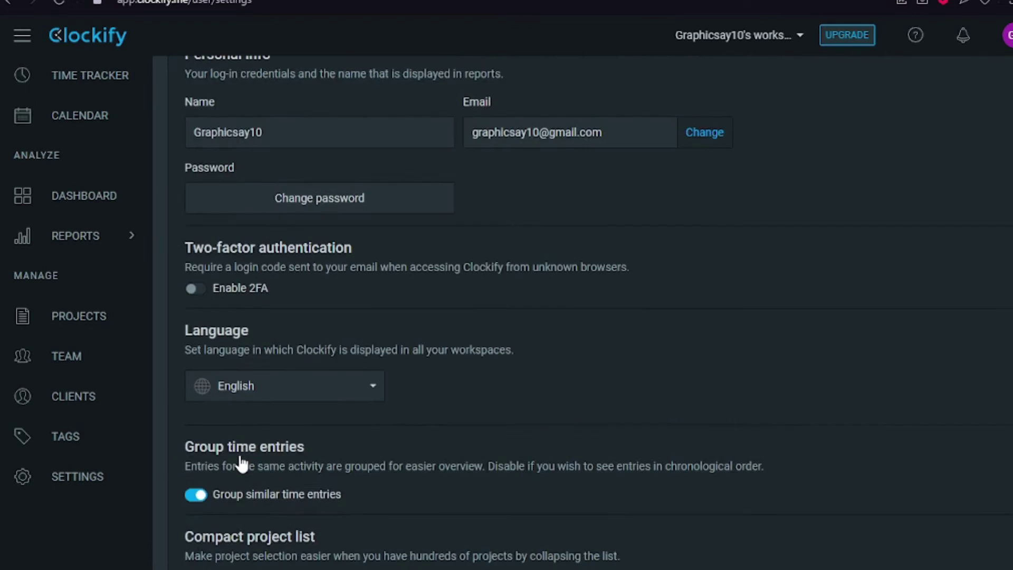
pyautogui.scroll(-12, 254, 446)
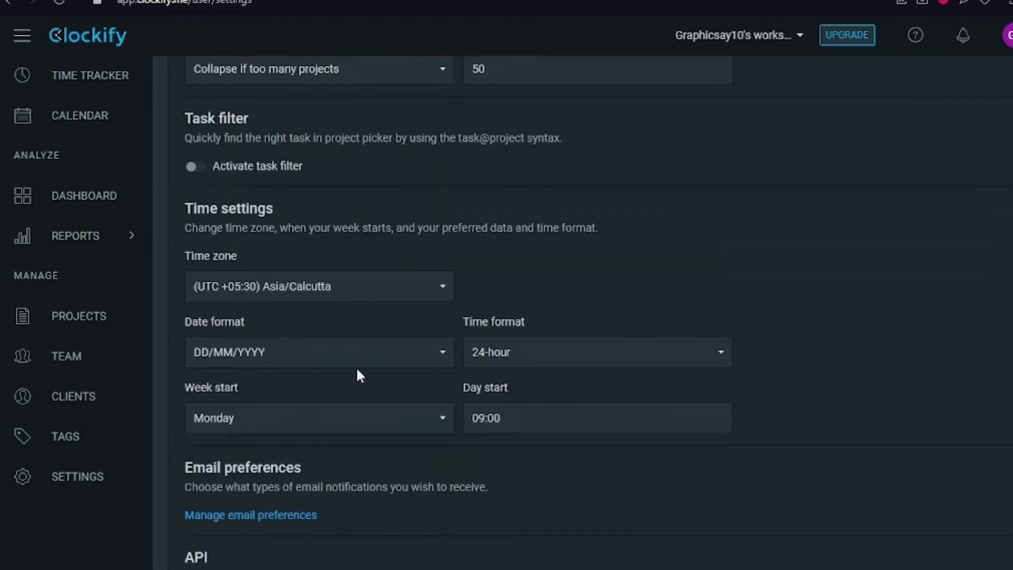
pyautogui.scroll(-4, 322, 340)
pyautogui.scroll(4, 322, 340)
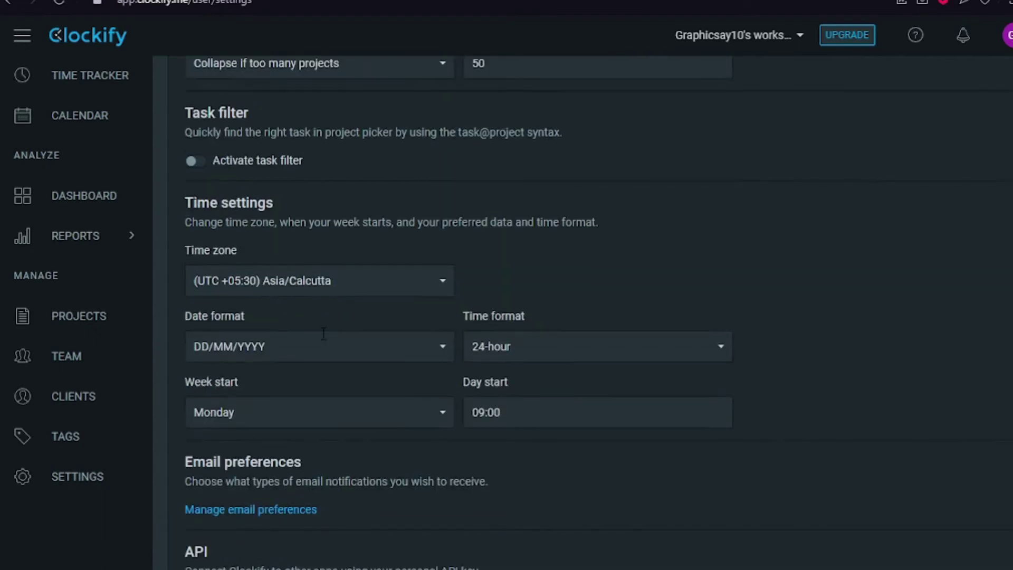
pyautogui.click(1008, 35)
pyautogui.click(897, 198)
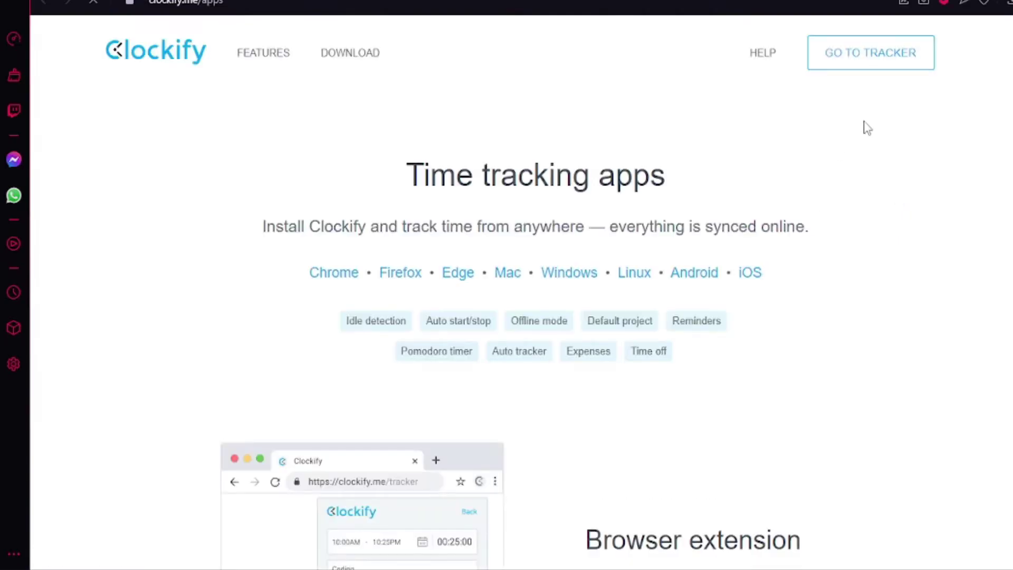
pyautogui.scroll(-3, 579, 306)
pyautogui.scroll(-2, 579, 308)
pyautogui.scroll(5, 580, 308)
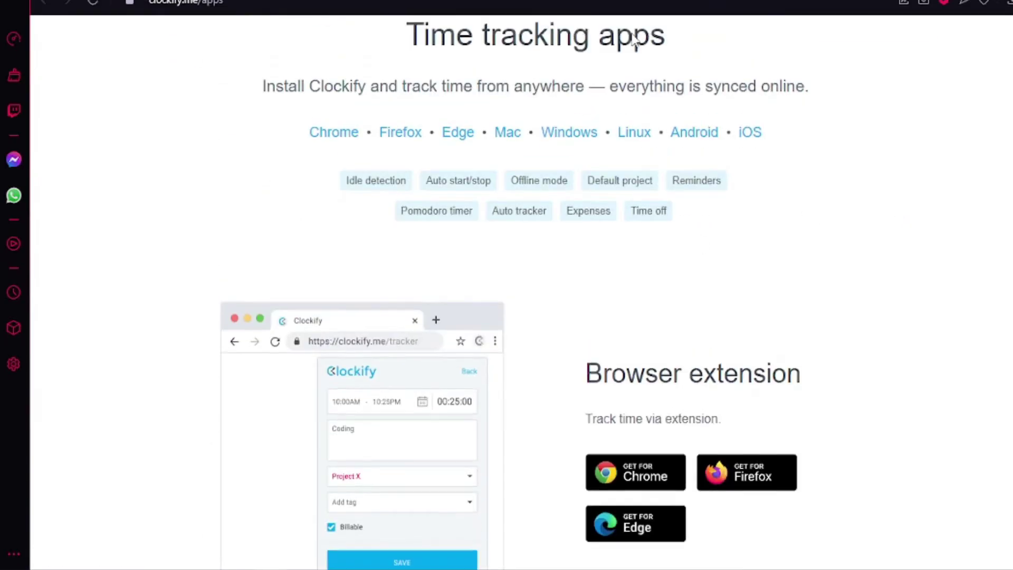
pyautogui.scroll(-10, 627, 403)
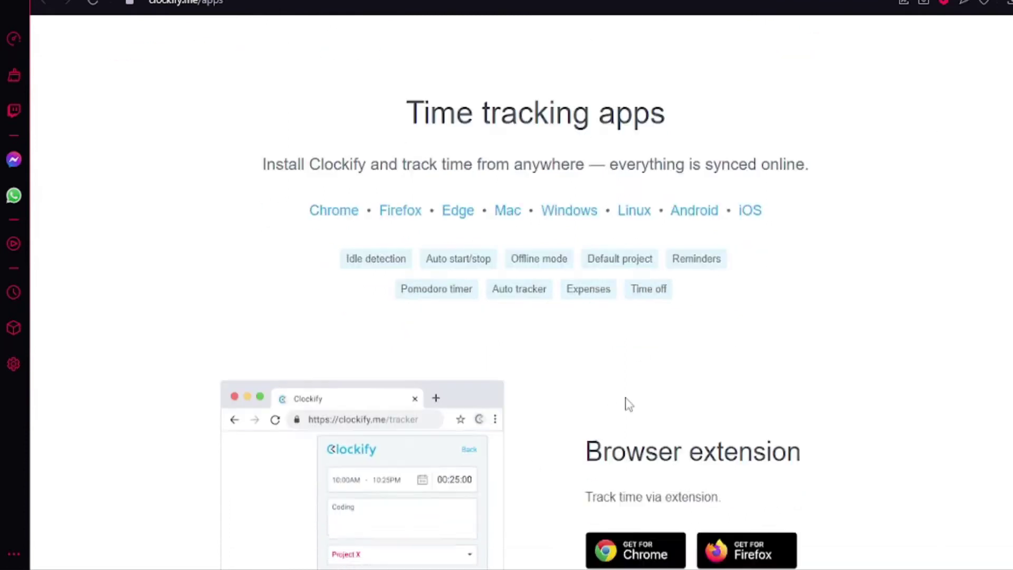
pyautogui.scroll(-2, 627, 403)
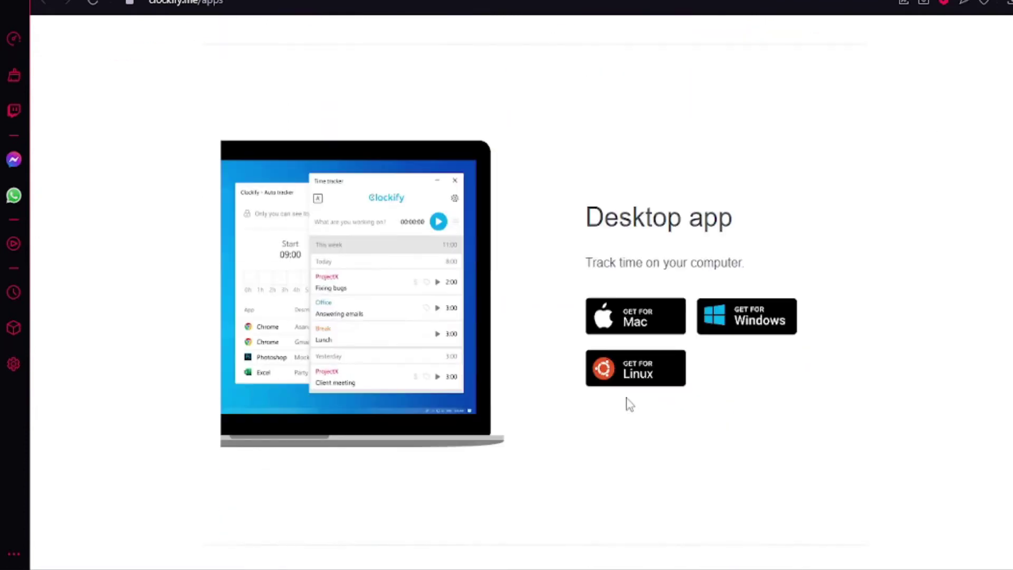
pyautogui.scroll(1, 612, 398)
pyautogui.scroll(-10, 586, 519)
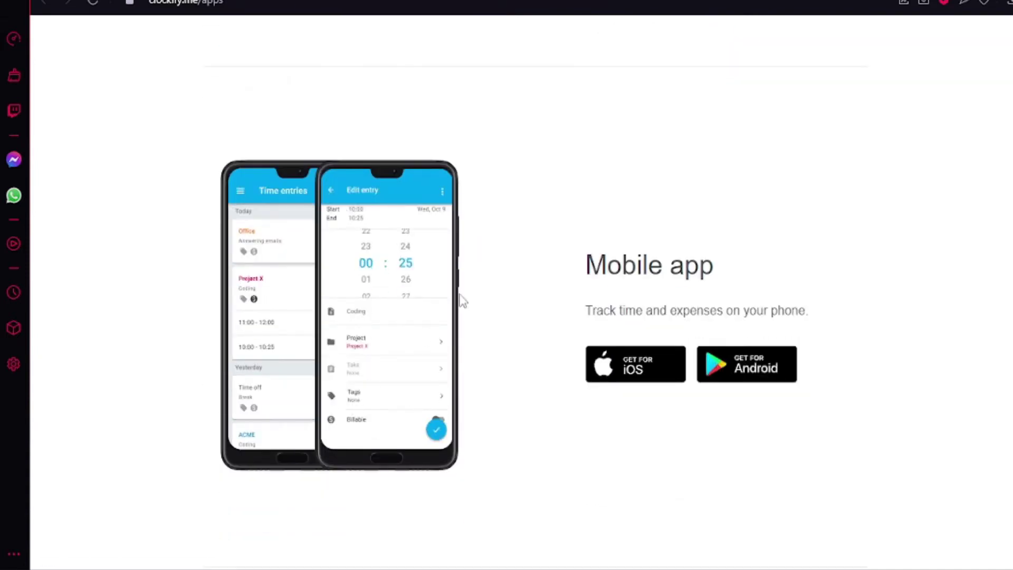
pyautogui.scroll(-4, 461, 299)
pyautogui.scroll(20, 493, 208)
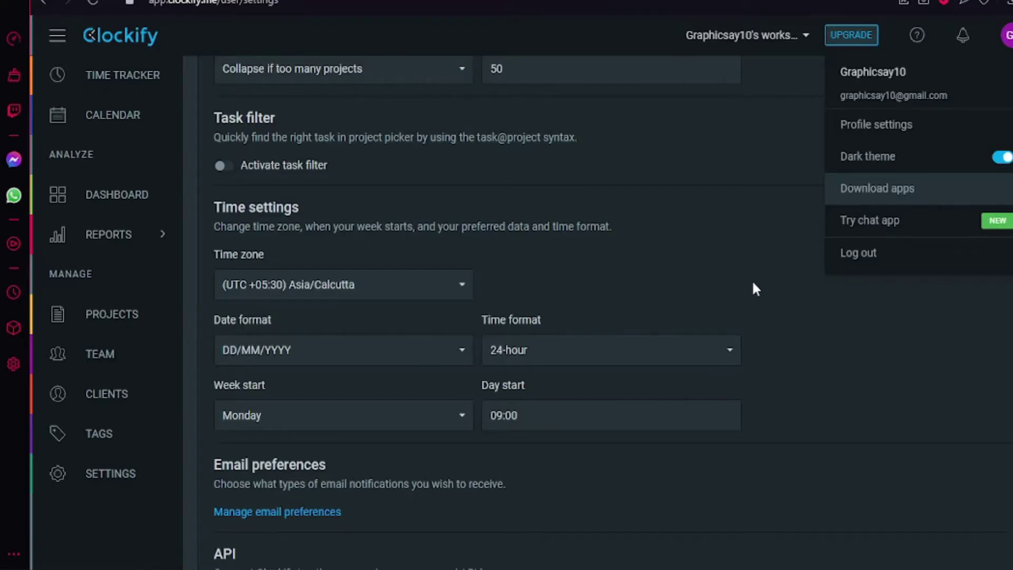
# Step: Create a new workspace named 'Youtube workspace' from the Manage workspaces page and make it active
pyautogui.scroll(-1, 755, 288)
pyautogui.scroll(10, 755, 289)
pyautogui.scroll(5, 755, 288)
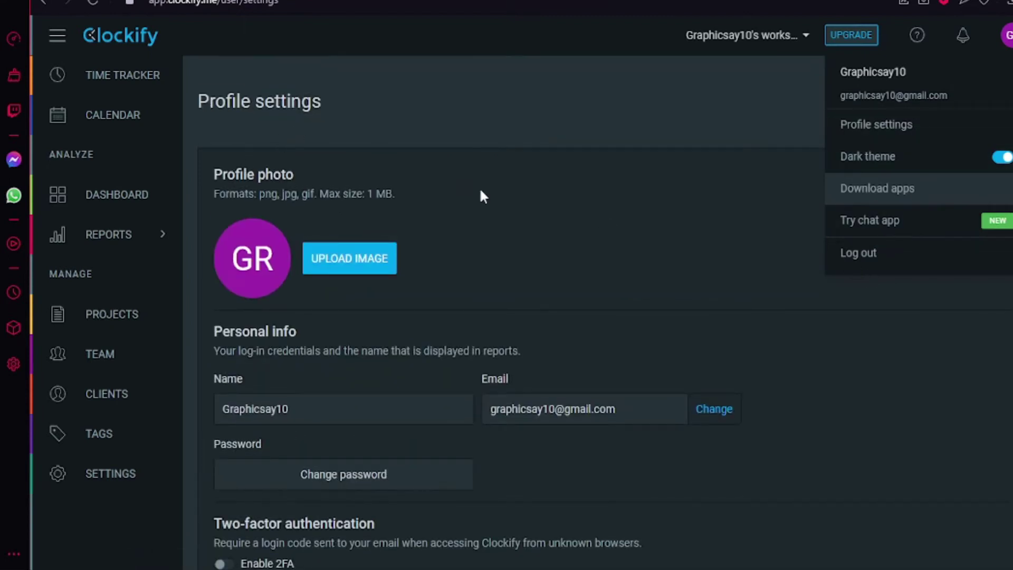
pyautogui.click(133, 83)
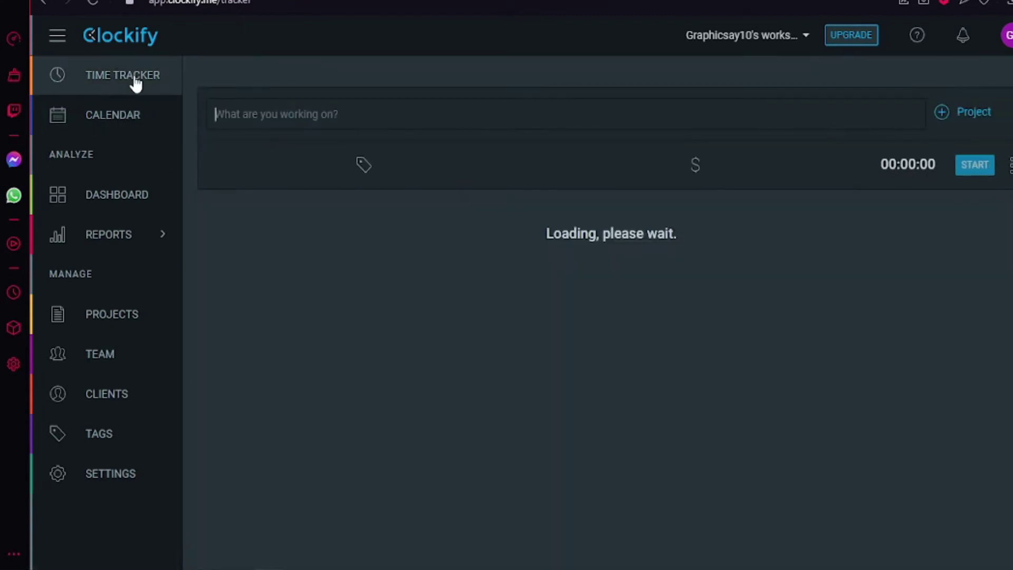
pyautogui.click(790, 37)
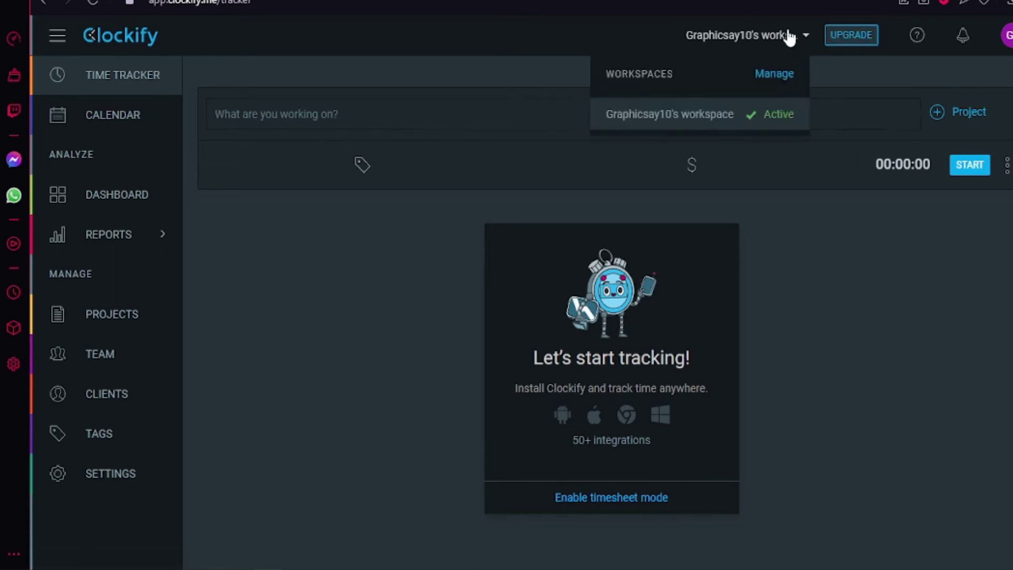
pyautogui.click(768, 77)
pyautogui.click(913, 116)
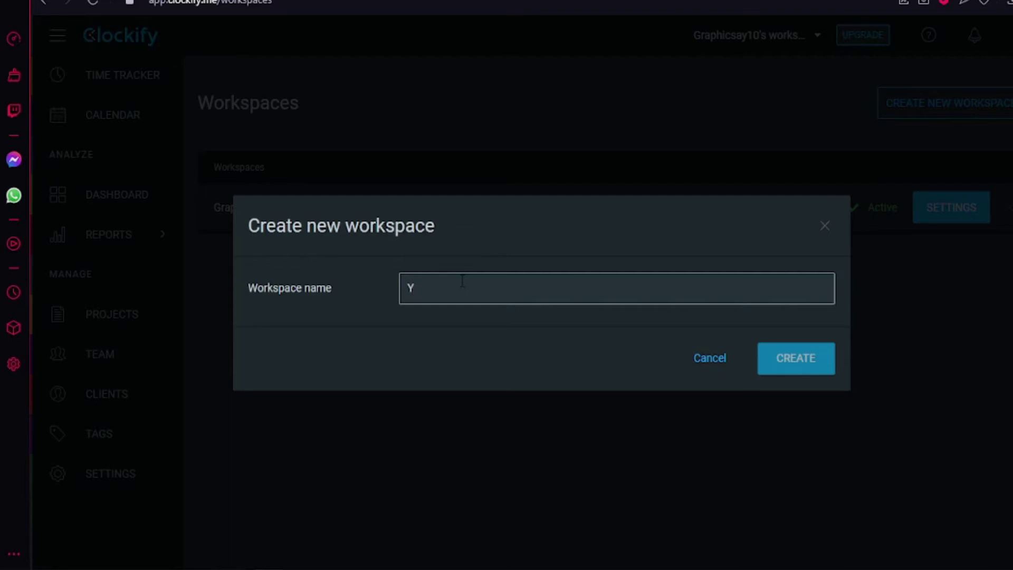
pyautogui.write('Youtube workspace')
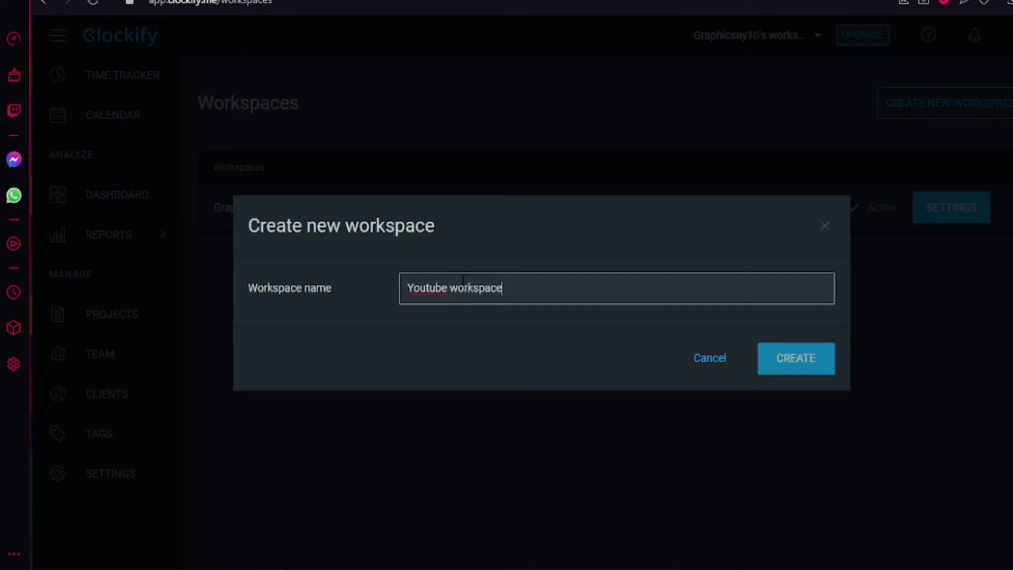
pyautogui.click(835, 287)
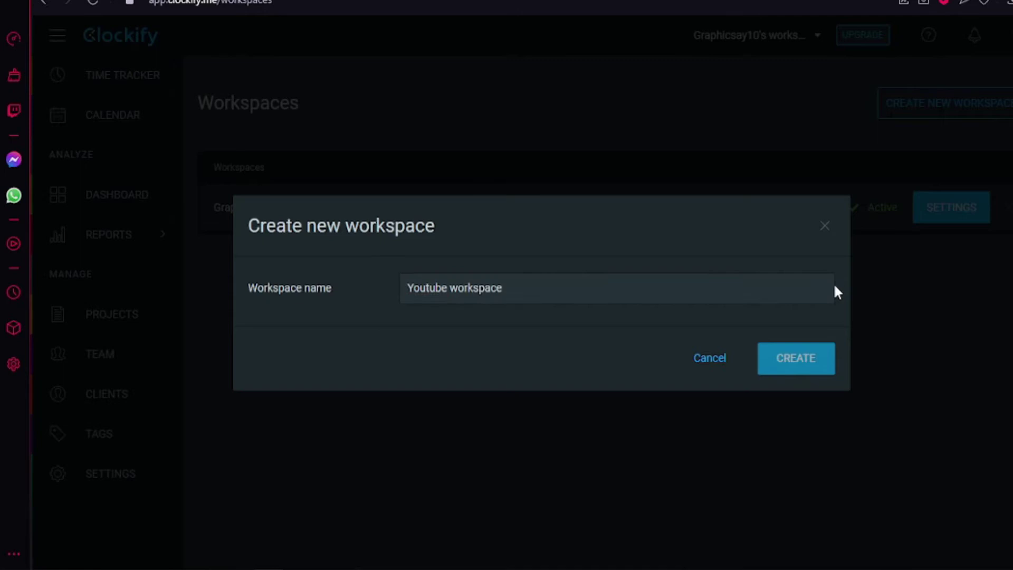
pyautogui.click(800, 345)
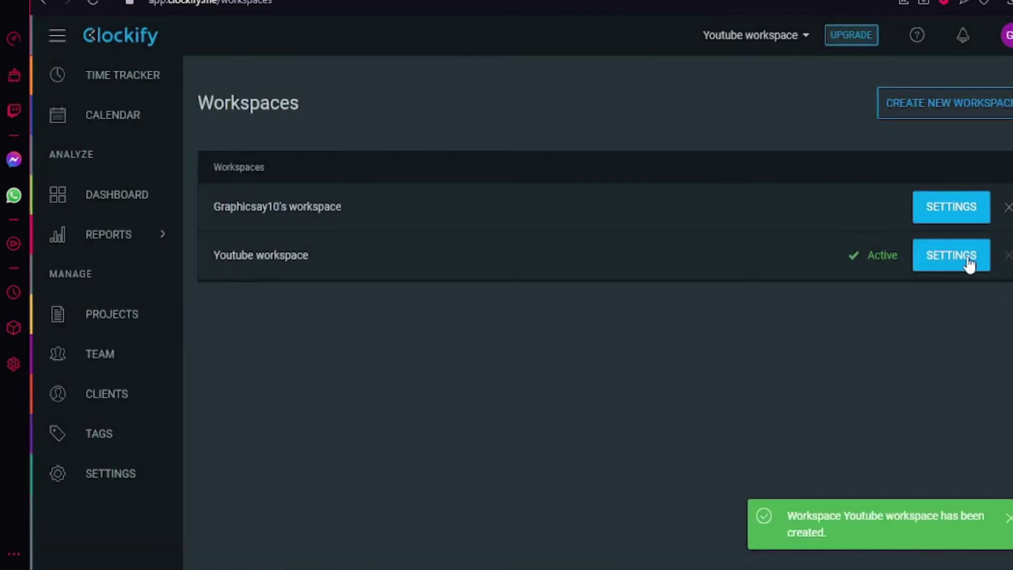
# Step: Activate timesheet mode in the Youtube workspace settings and view the Timesheet page
pyautogui.click(942, 266)
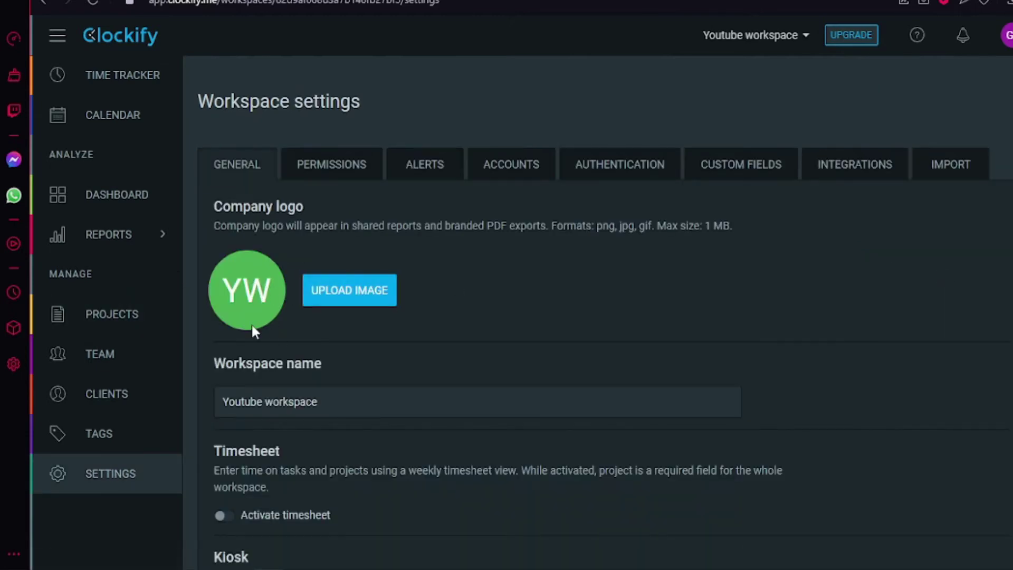
pyautogui.scroll(-2, 264, 363)
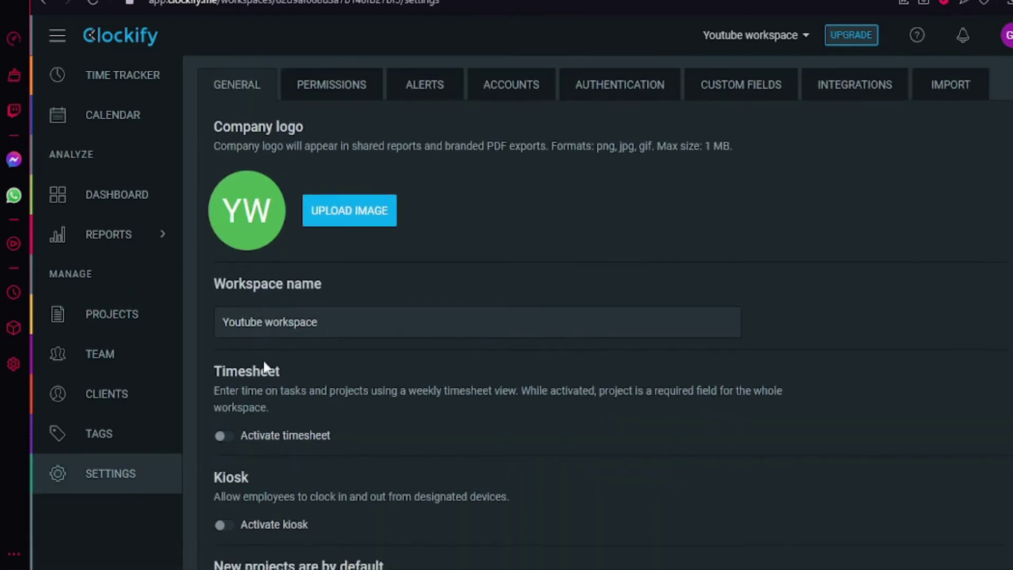
pyautogui.click(235, 438)
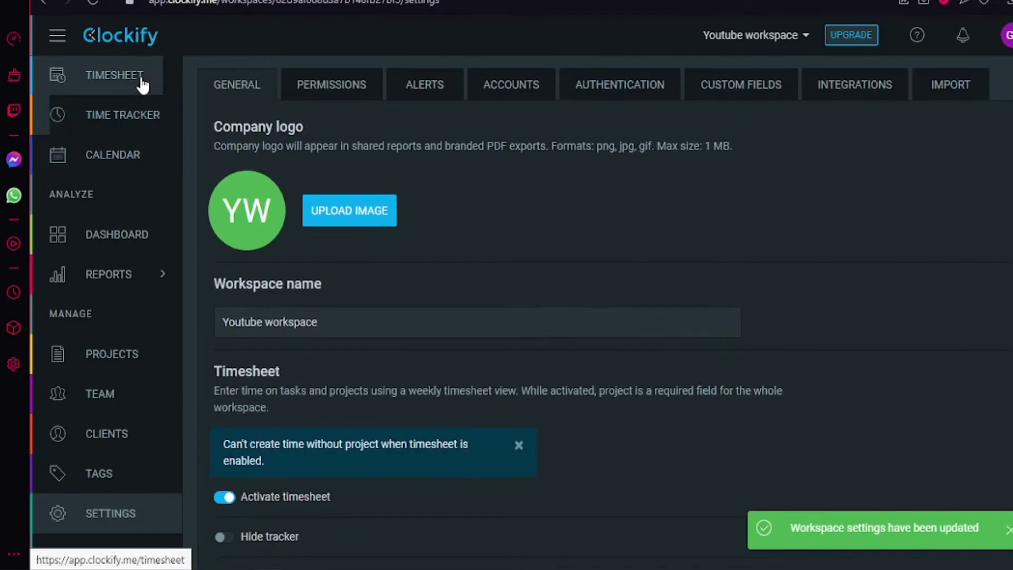
pyautogui.click(141, 79)
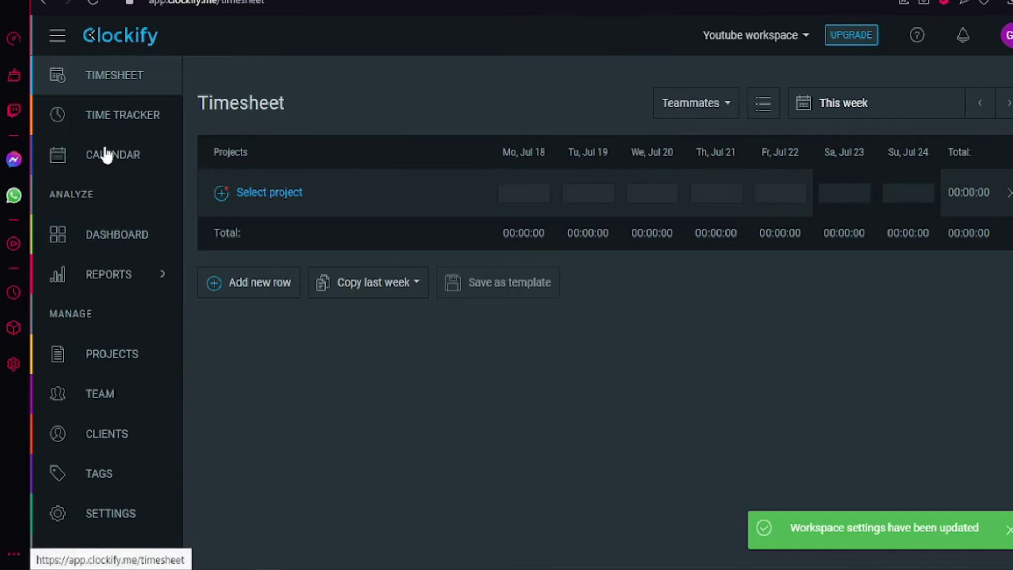
# Step: Switch to the original workspace and then back to Youtube workspace
pyautogui.moveTo(128, 287)
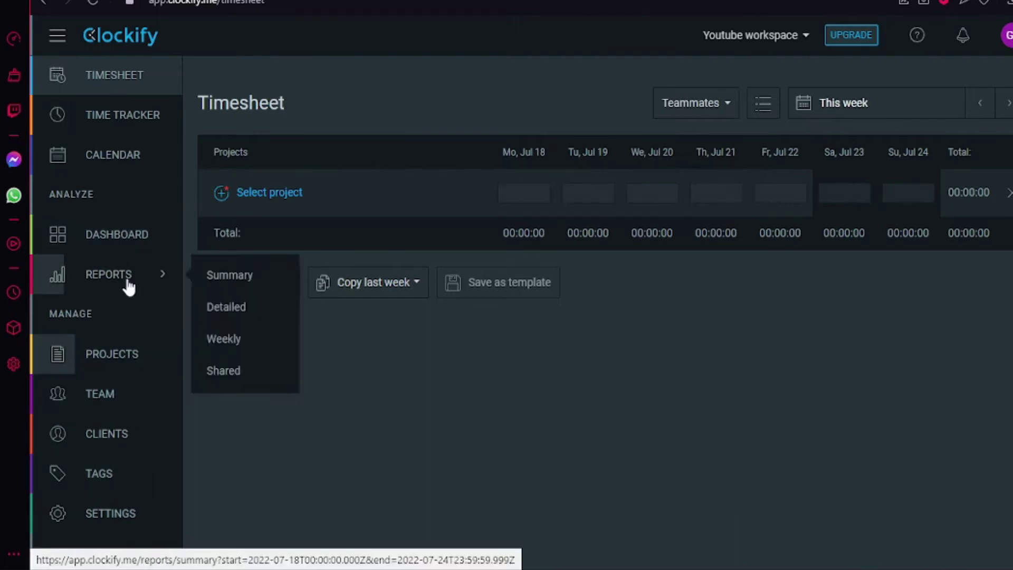
pyautogui.click(791, 42)
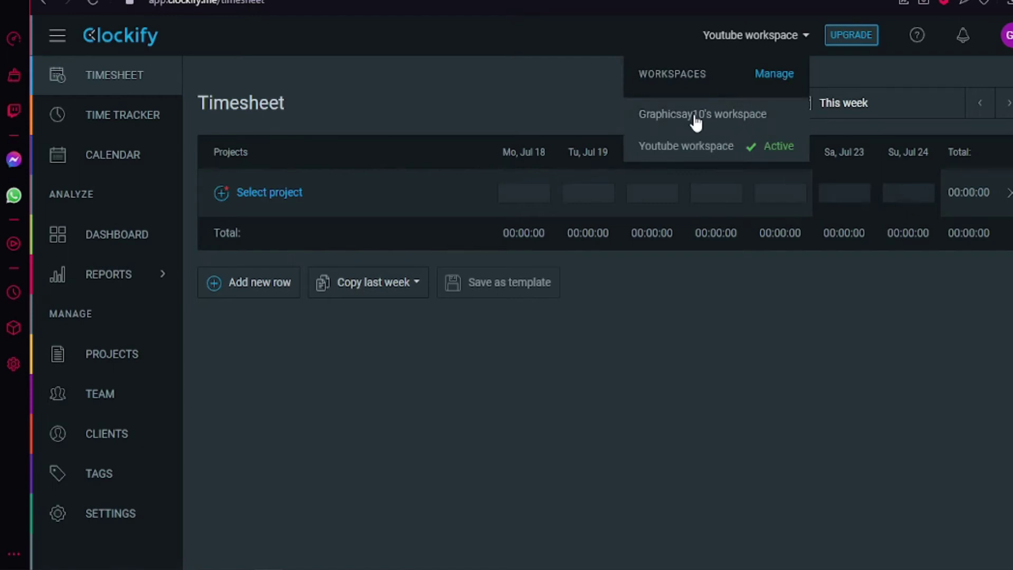
pyautogui.click(702, 125)
pyautogui.click(747, 37)
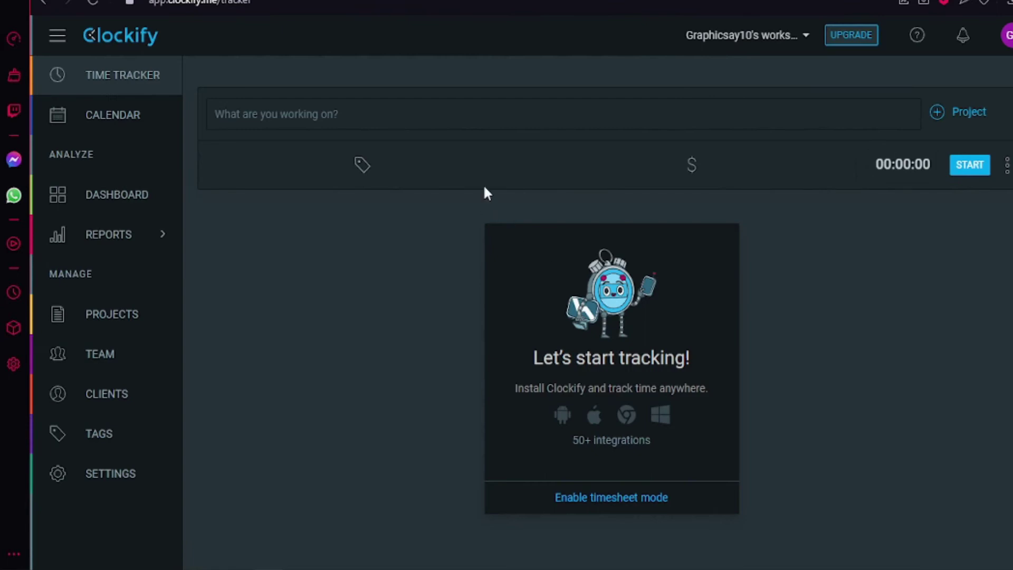
pyautogui.click(798, 42)
pyautogui.click(693, 145)
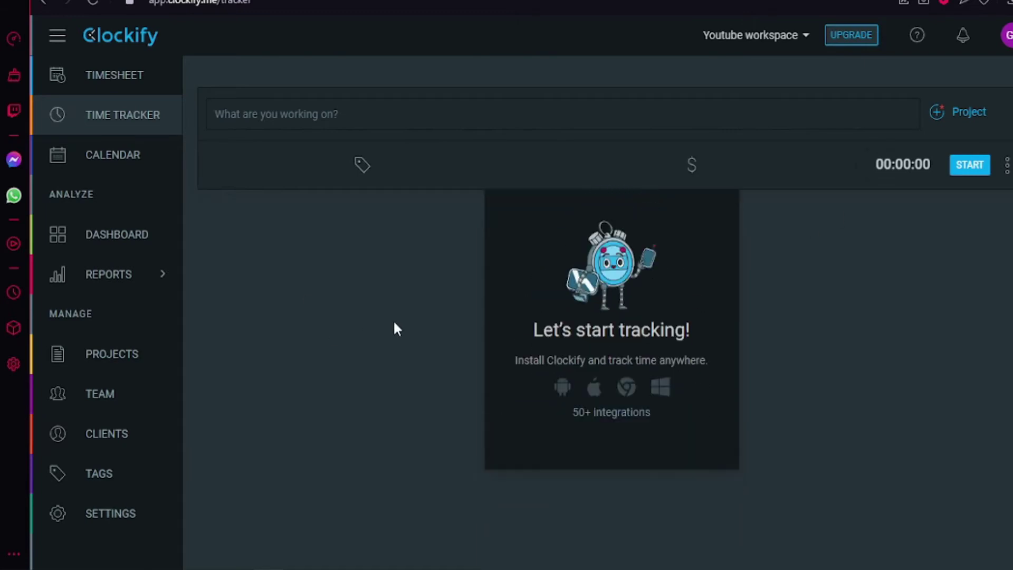
# Step: Switch Activate timesheet back off in the Youtube workspace settings and return to the Time Tracker
pyautogui.click(127, 528)
pyautogui.scroll(-3, 253, 437)
pyautogui.scroll(-3, 253, 437)
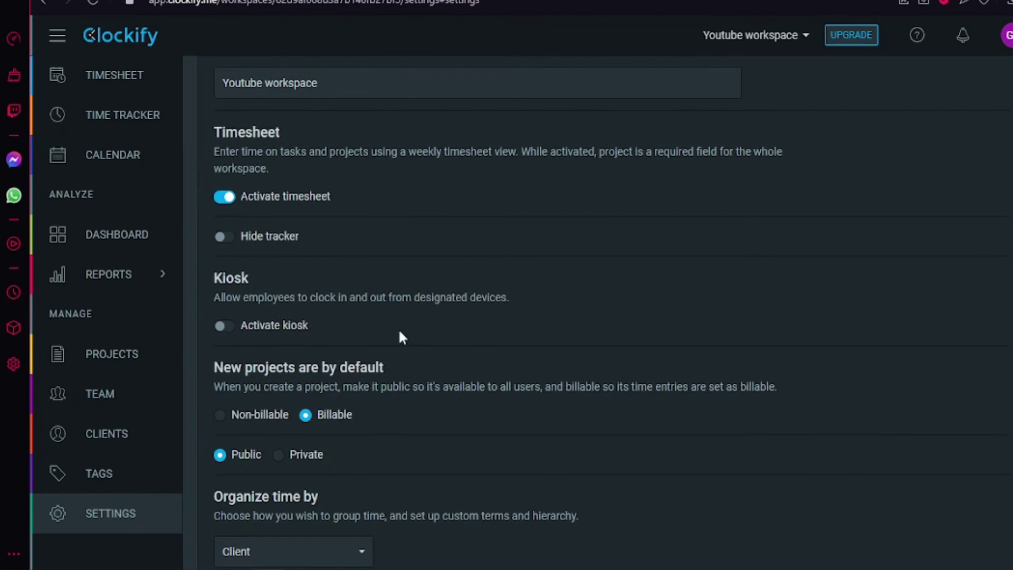
pyautogui.scroll(-6, 331, 484)
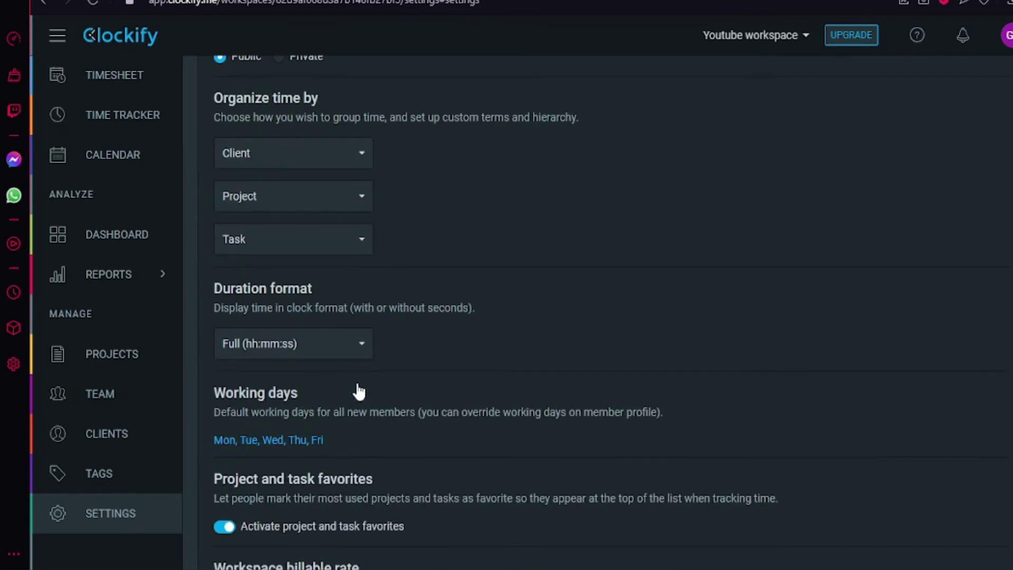
pyautogui.scroll(5, 355, 380)
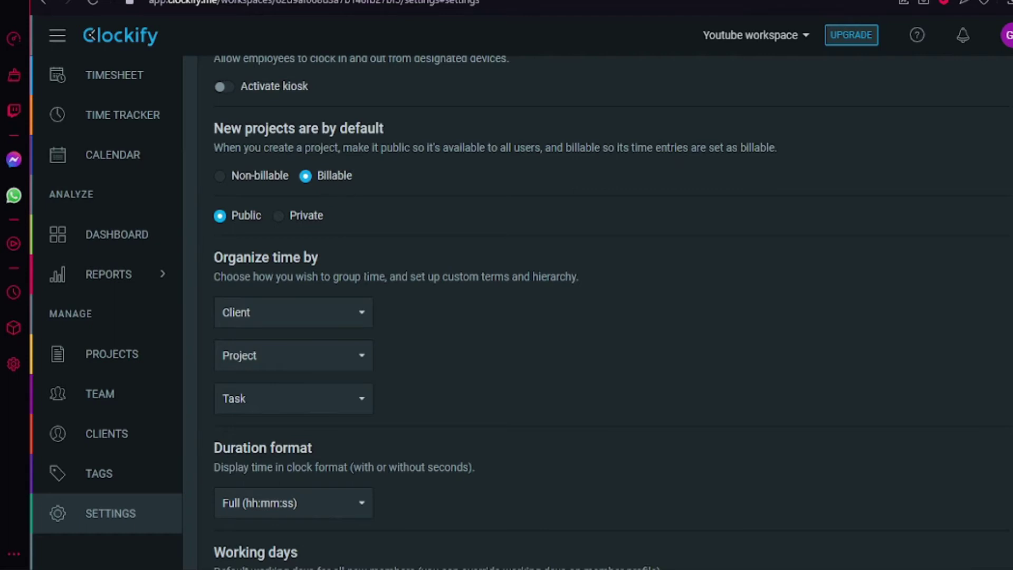
pyautogui.scroll(-3, 371, 298)
pyautogui.scroll(7, 371, 298)
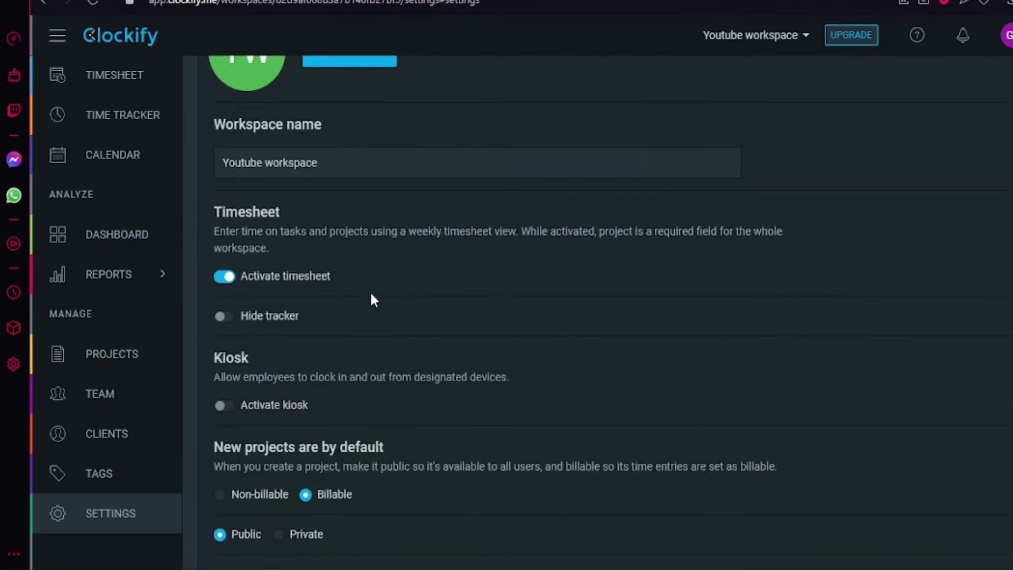
pyautogui.scroll(-8, 369, 306)
pyautogui.scroll(-1, 353, 364)
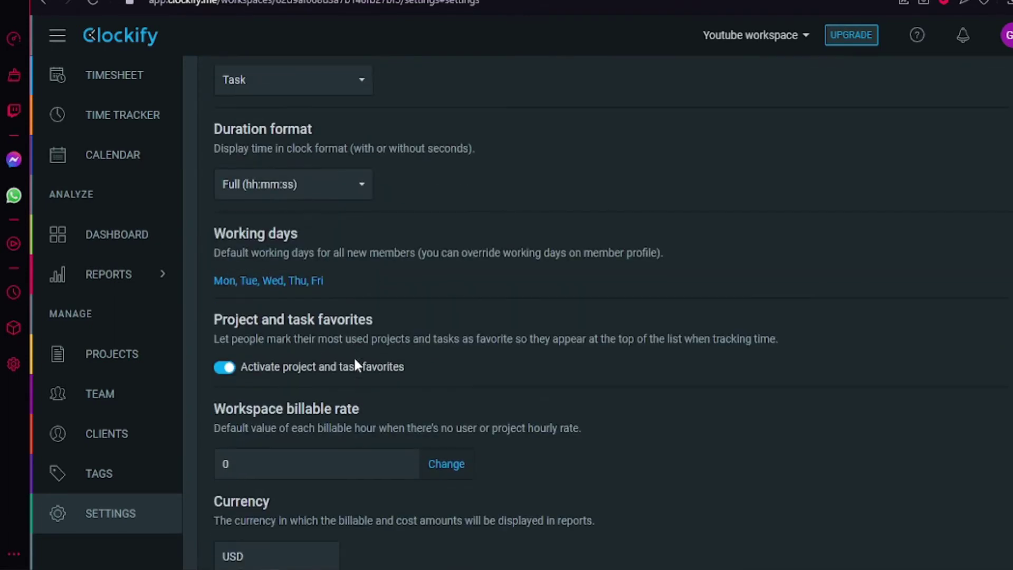
pyautogui.scroll(5, 355, 364)
pyautogui.scroll(-15, 355, 359)
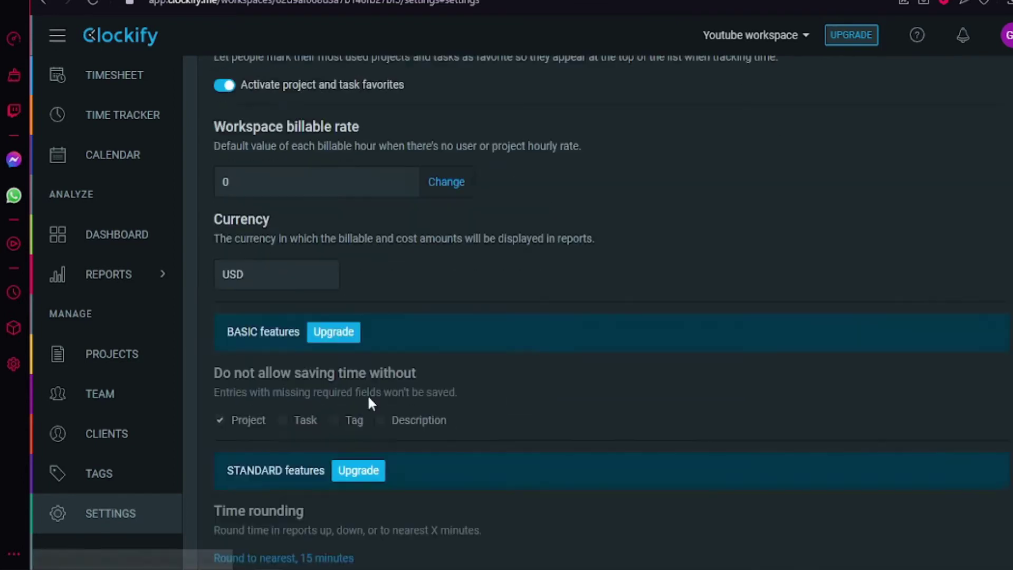
pyautogui.scroll(3, 378, 232)
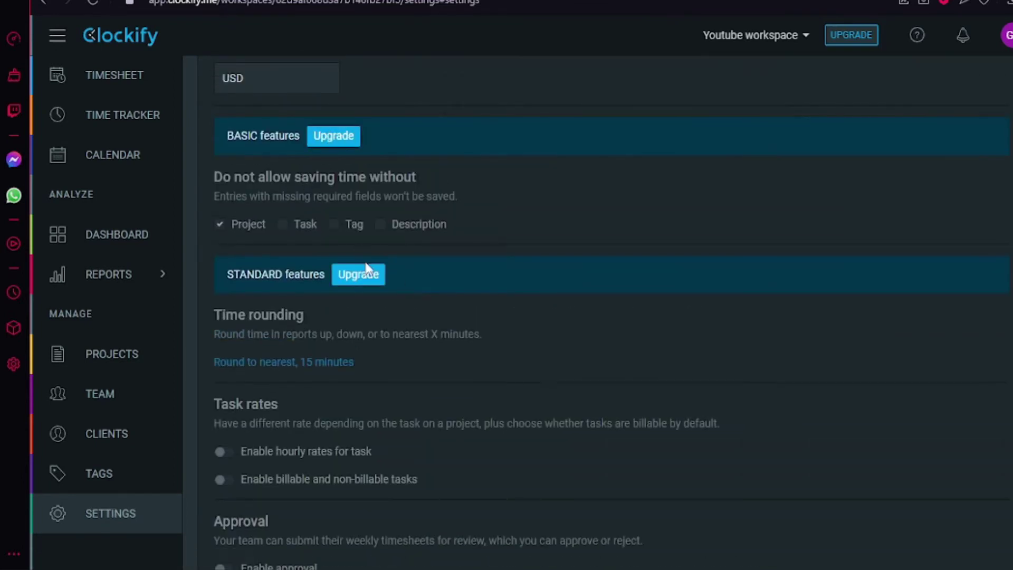
pyautogui.scroll(4, 321, 267)
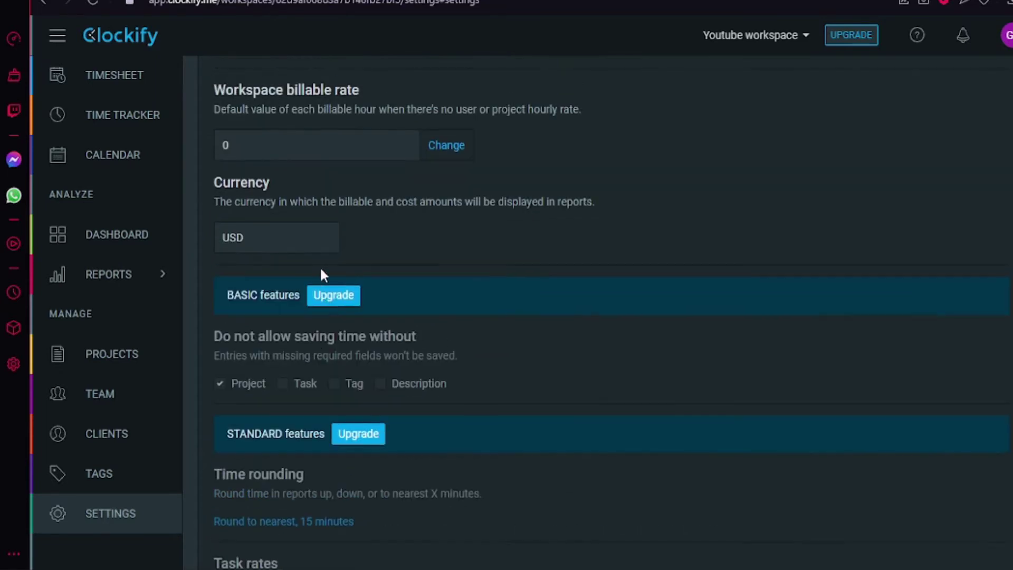
pyautogui.scroll(1, 321, 277)
pyautogui.scroll(-5, 322, 316)
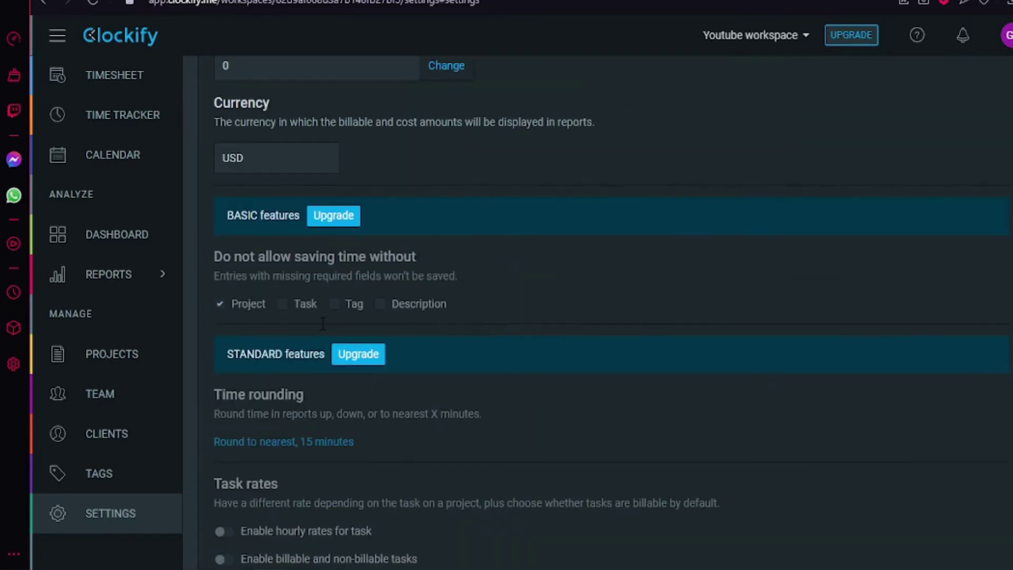
pyautogui.scroll(-5, 320, 330)
pyautogui.scroll(12, 319, 334)
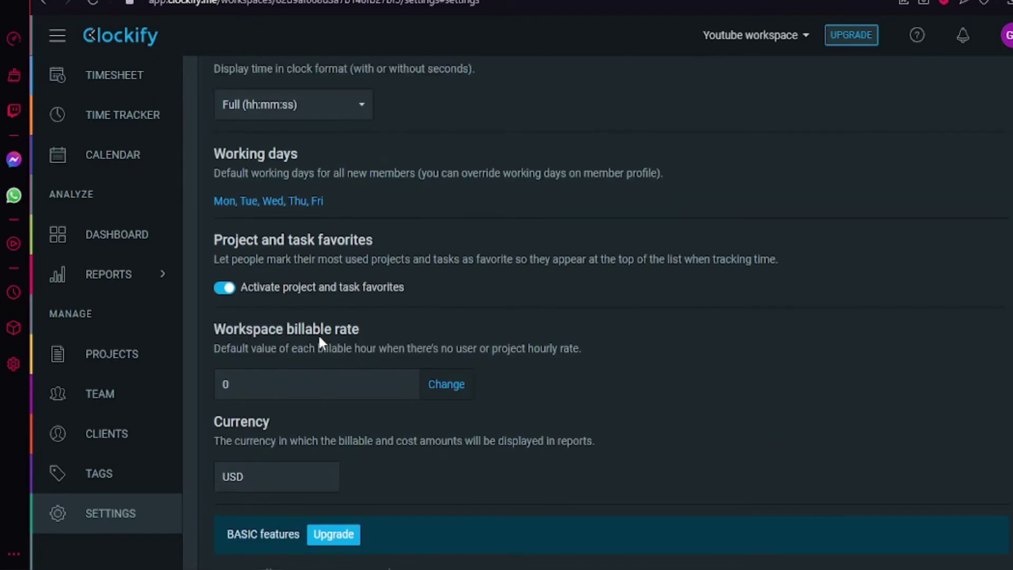
pyautogui.scroll(-7, 319, 336)
pyautogui.scroll(6, 319, 335)
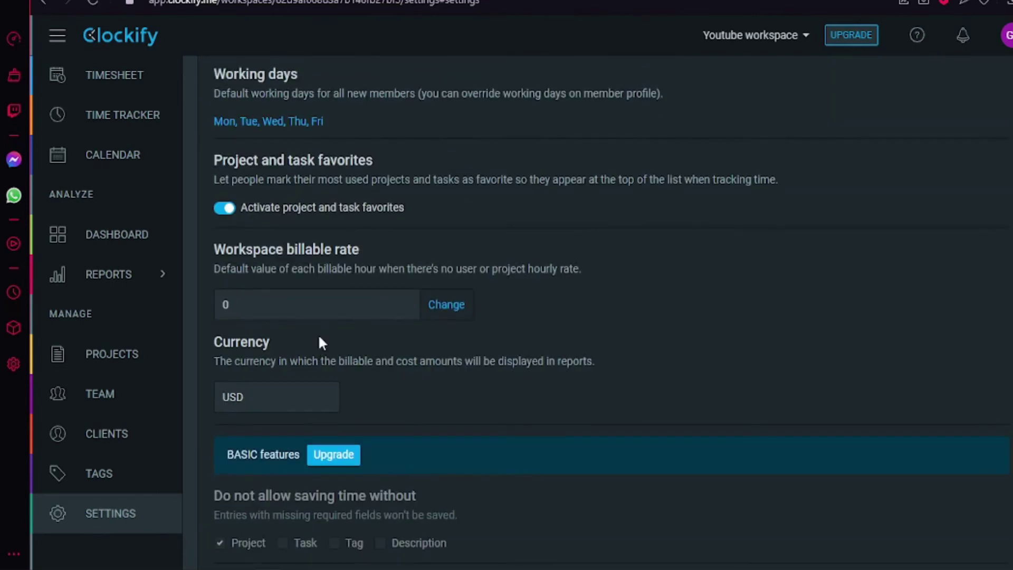
pyautogui.scroll(-19, 318, 334)
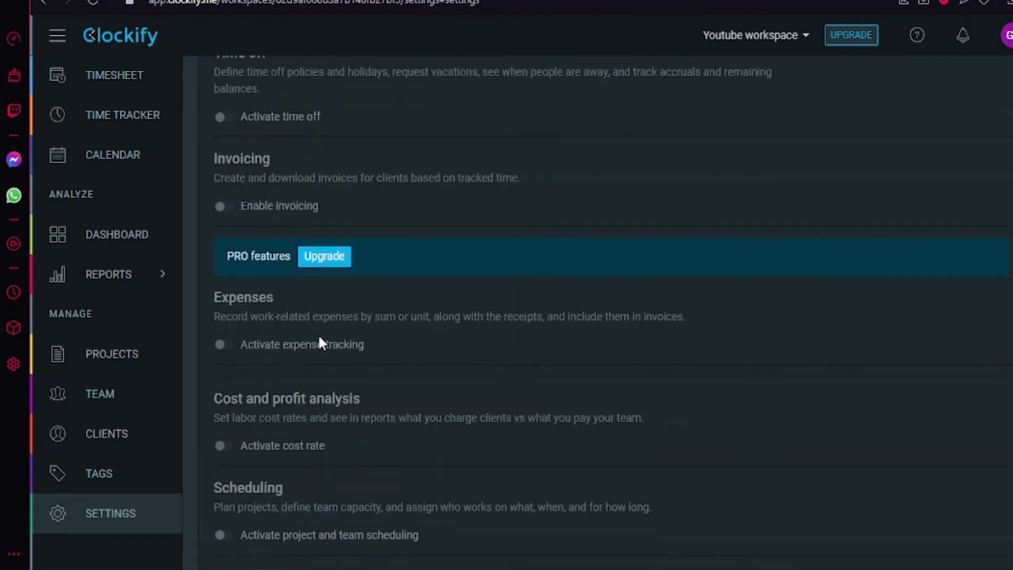
pyautogui.scroll(12, 318, 334)
pyautogui.scroll(20, 319, 338)
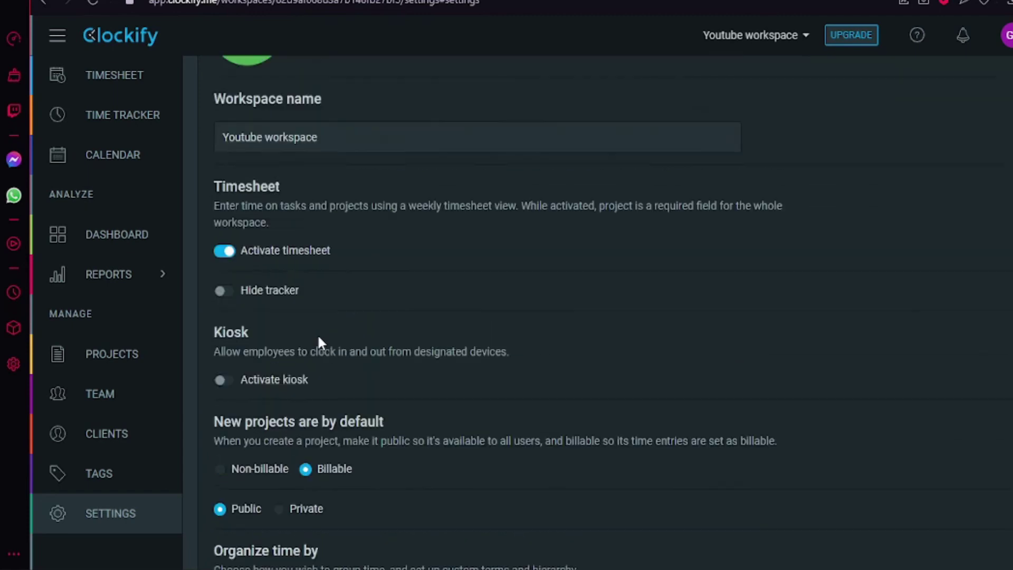
pyautogui.scroll(3, 184, 252)
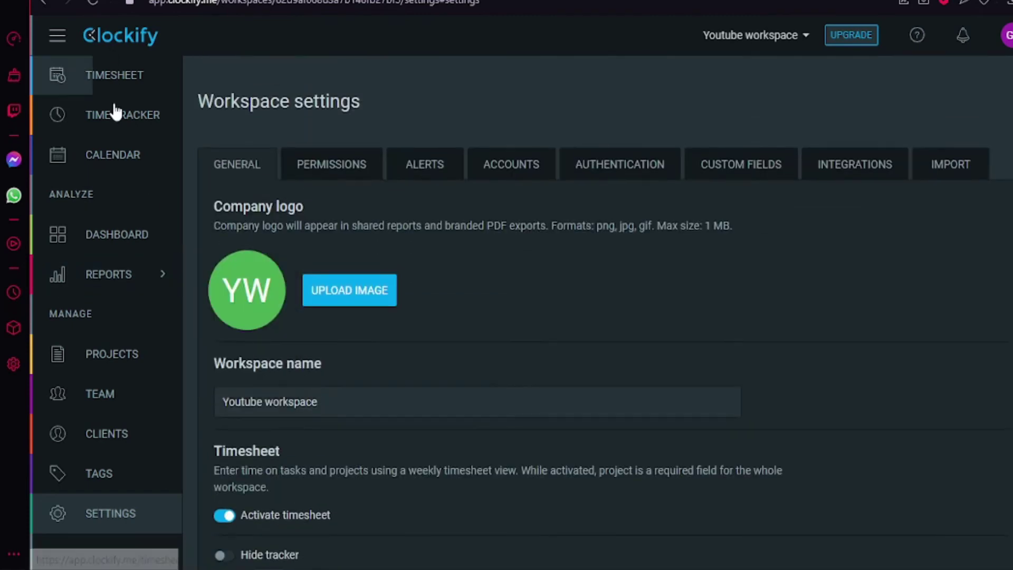
pyautogui.click(227, 517)
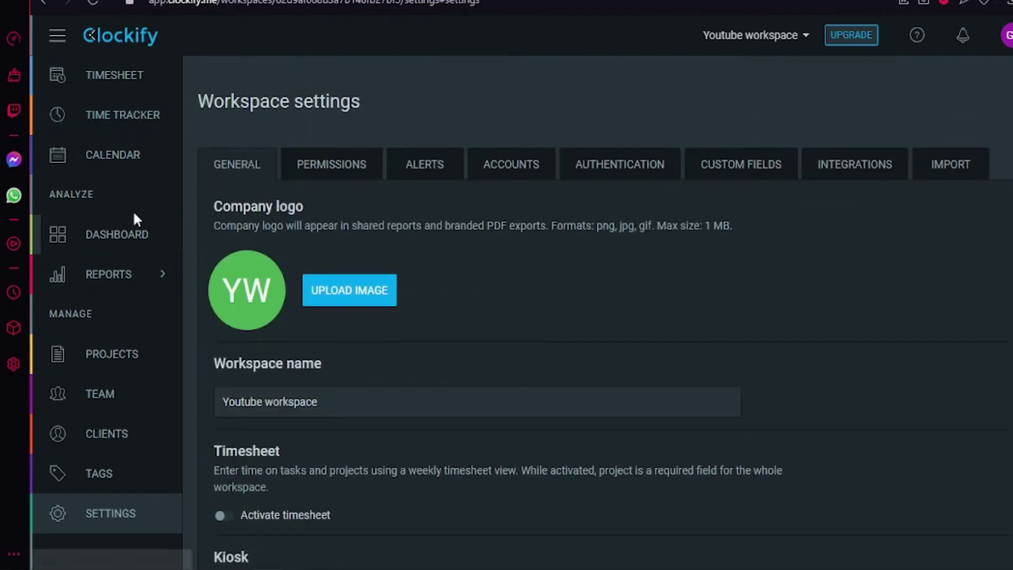
pyautogui.click(138, 89)
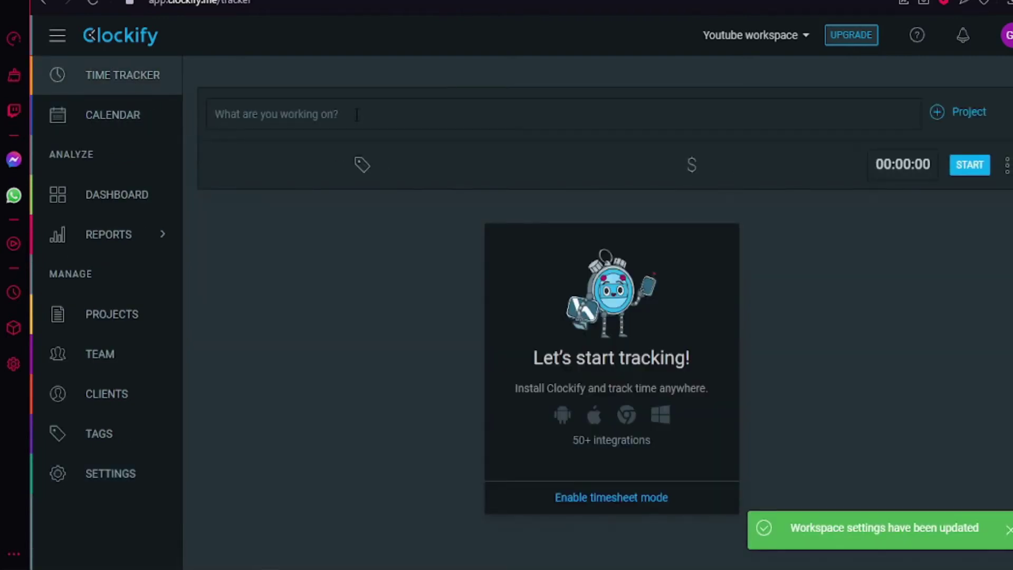
# Step: Describe the entry as 'Youtube video' and start a new project named Youtube channel, with no client
pyautogui.click(357, 114)
pyautogui.write('Yo')
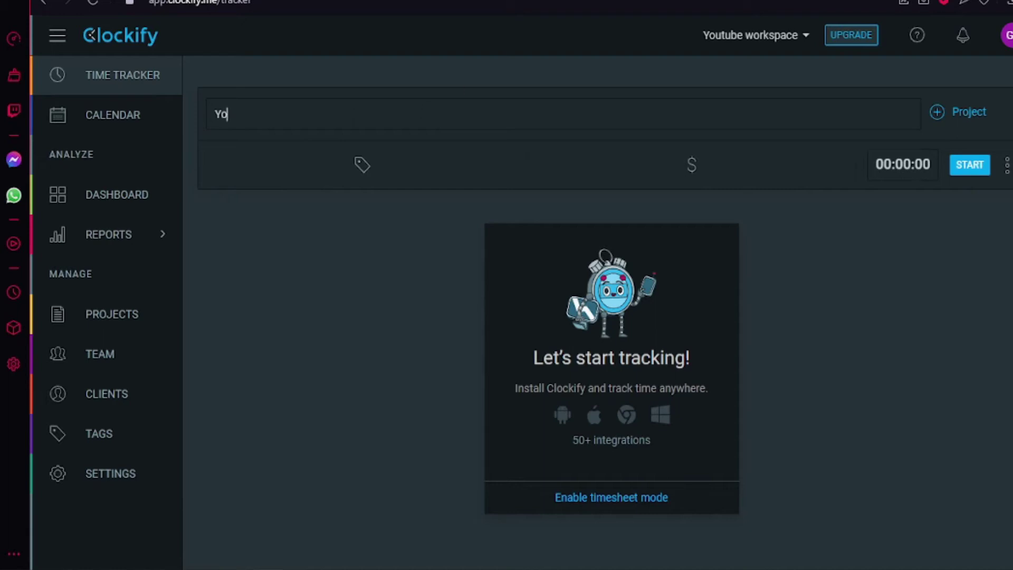
pyautogui.click(937, 112)
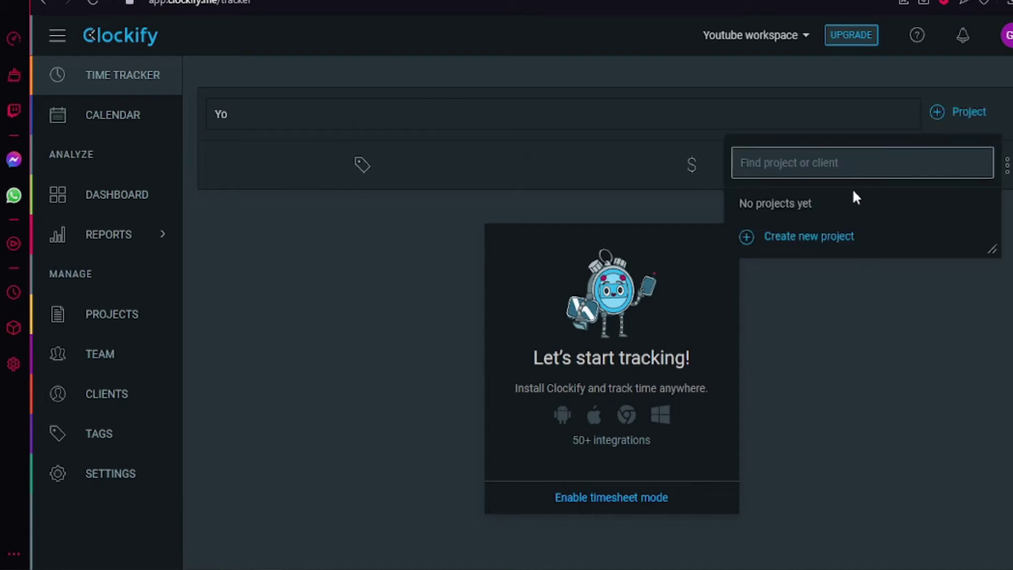
pyautogui.click(845, 239)
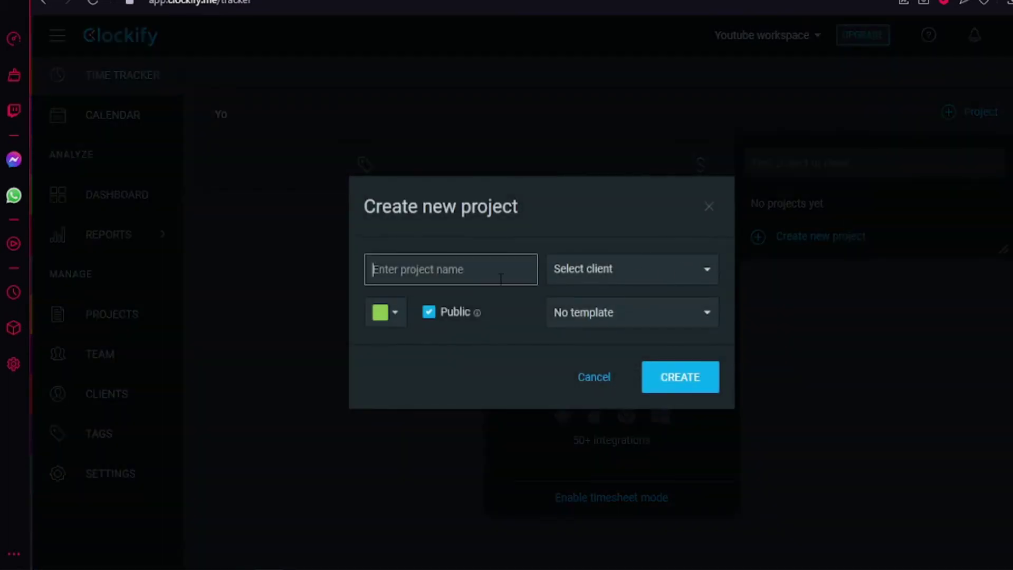
pyautogui.write('Youtuv')
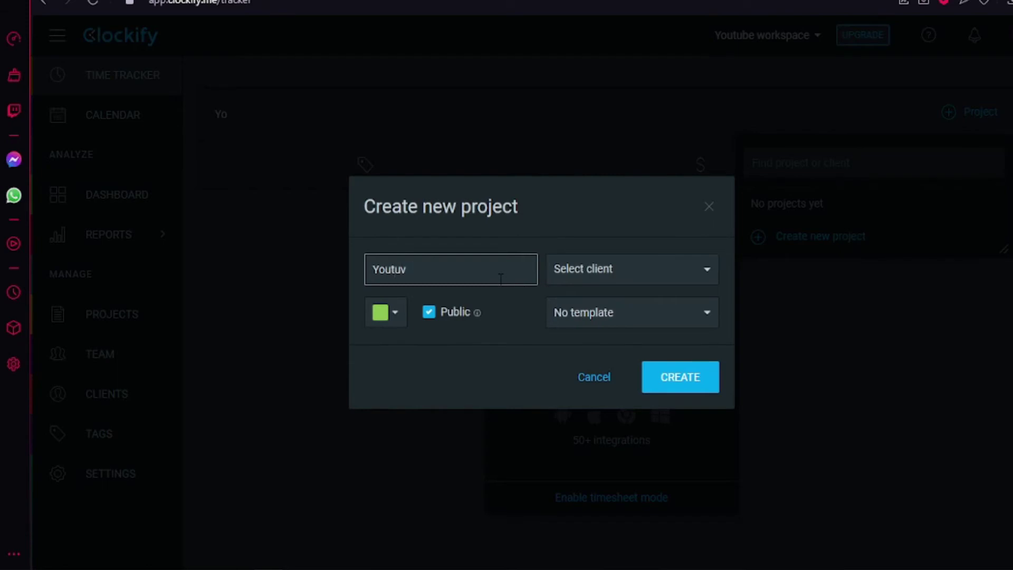
pyautogui.press('BackSpace')
pyautogui.write('be channel')
pyautogui.click(590, 281)
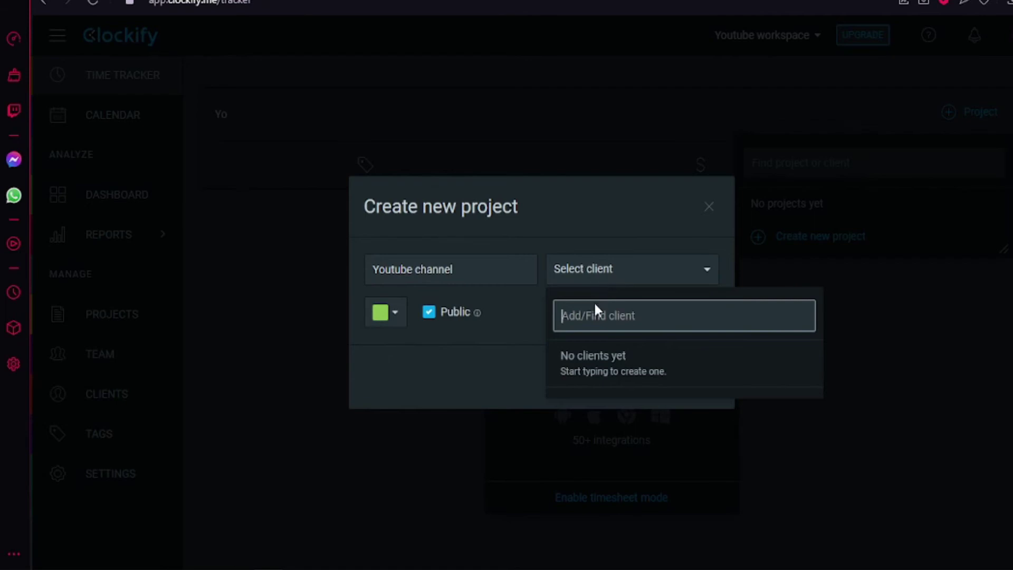
pyautogui.write('Jessica')
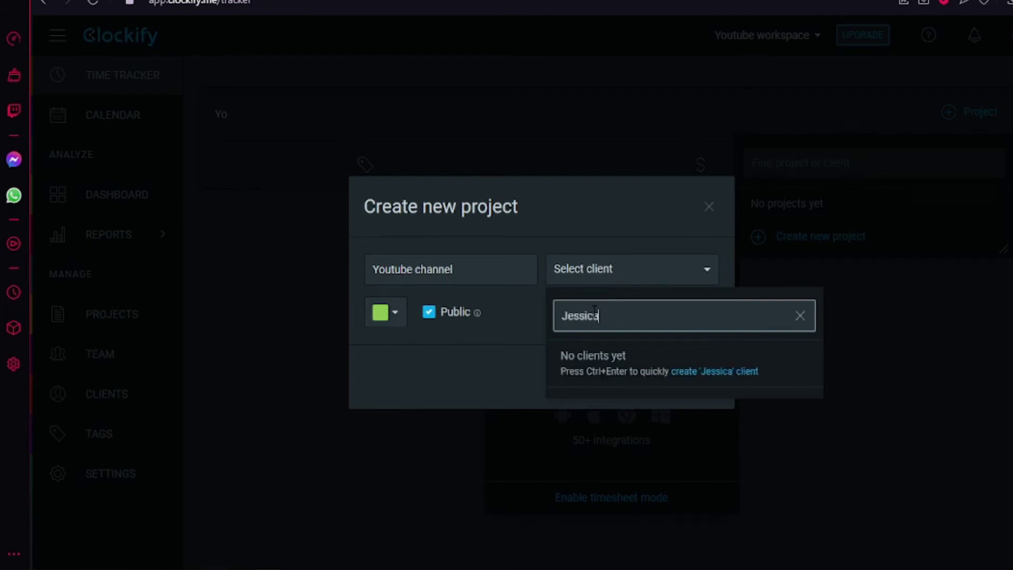
pyautogui.click(515, 343)
# Step: Make the Youtube channel project red, create it, and assign it to the entry
pyautogui.click(397, 323)
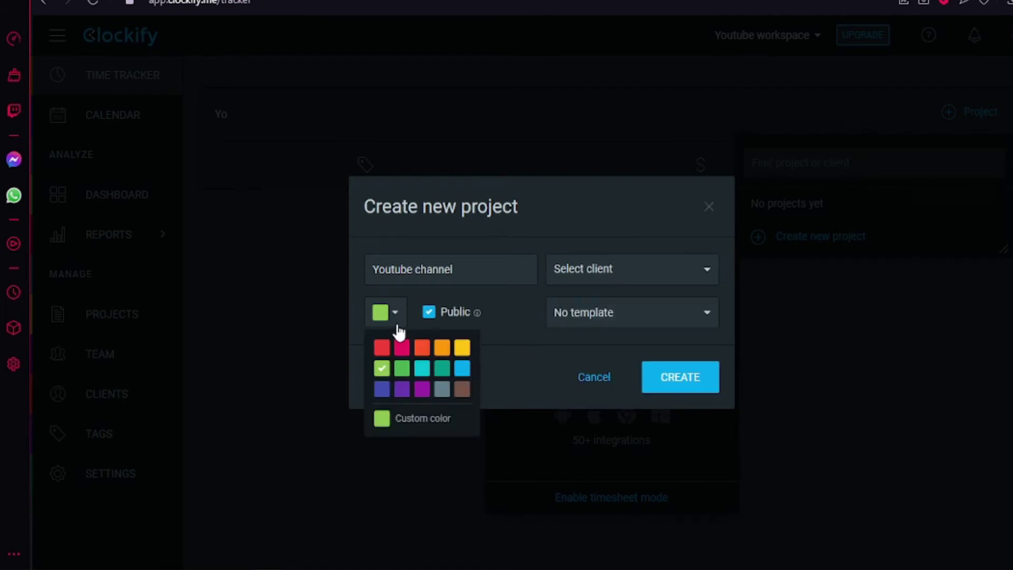
pyautogui.click(382, 348)
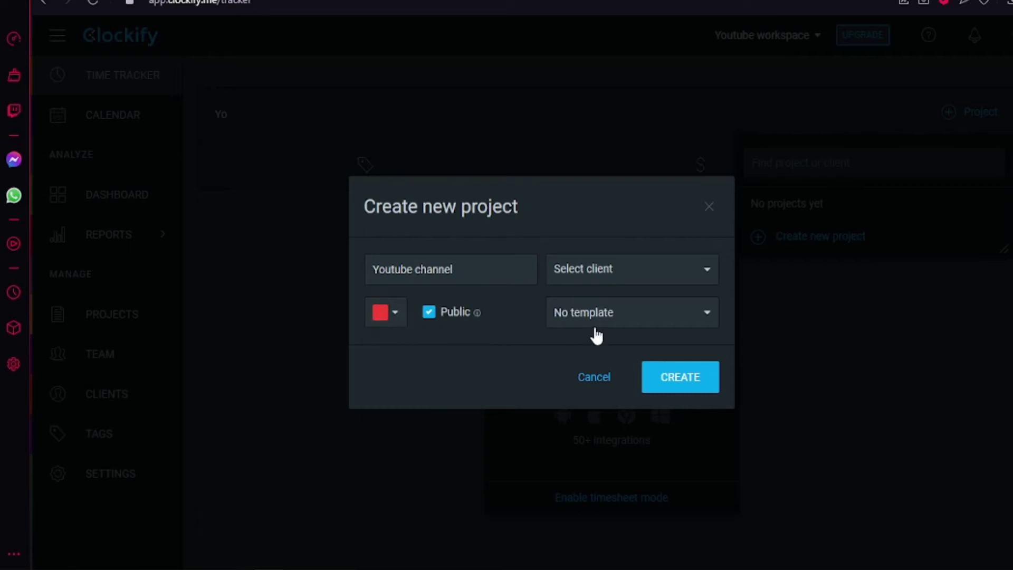
pyautogui.moveTo(606, 323)
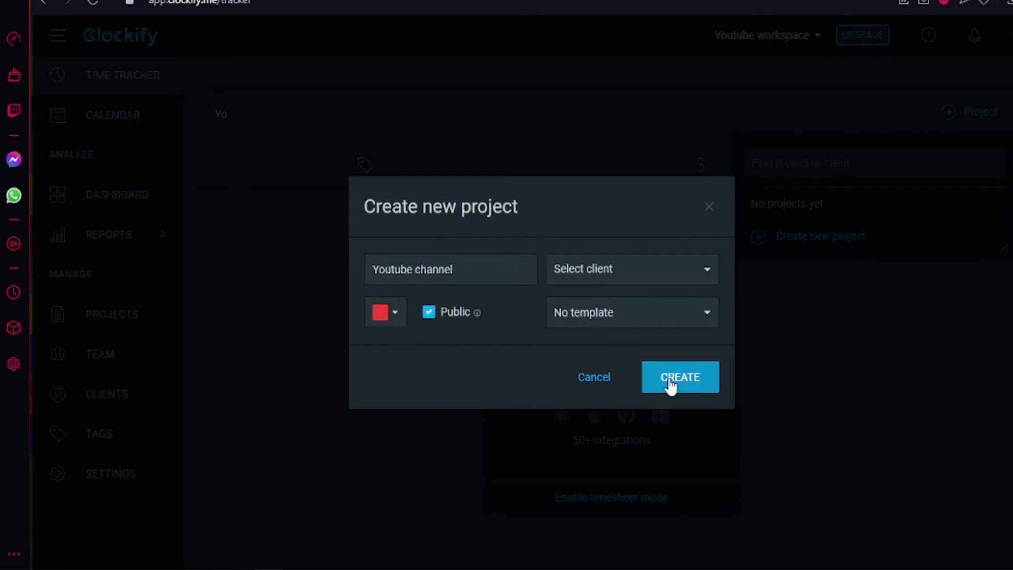
pyautogui.click(689, 383)
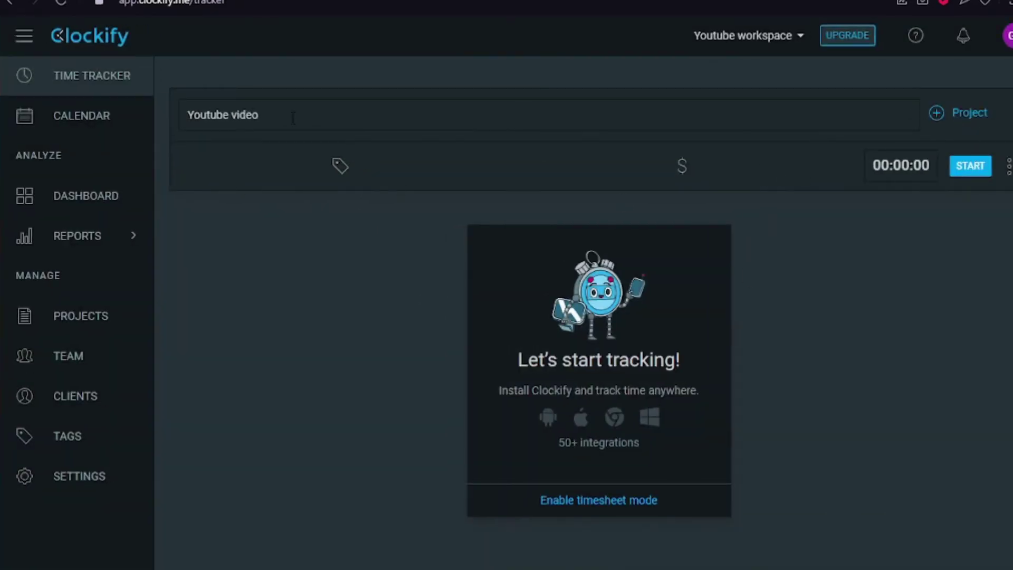
pyautogui.click(1000, 114)
pyautogui.click(885, 234)
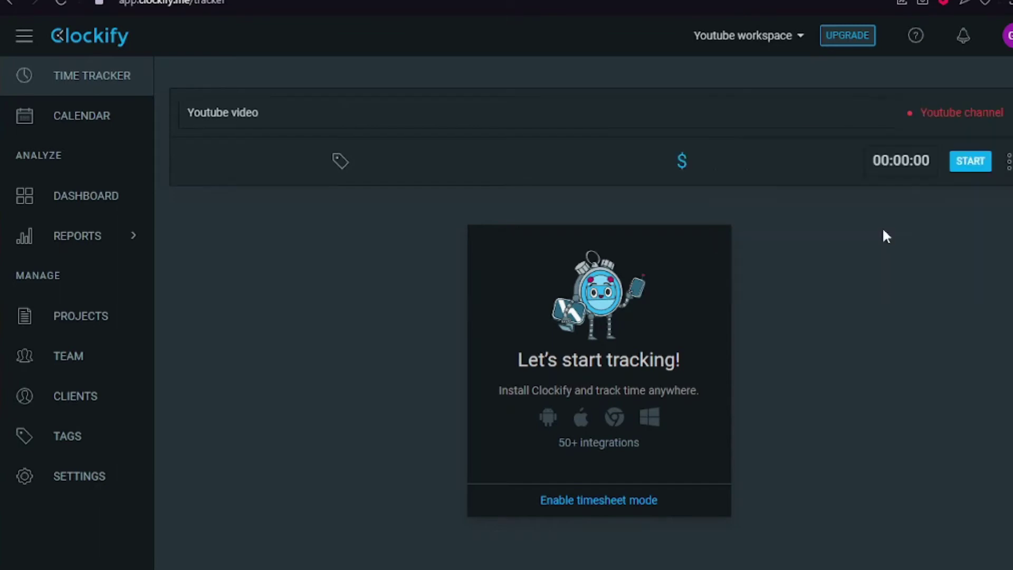
# Step: Look over the manual/timer mode options and the tag choices without adding a tag
pyautogui.click(1005, 170)
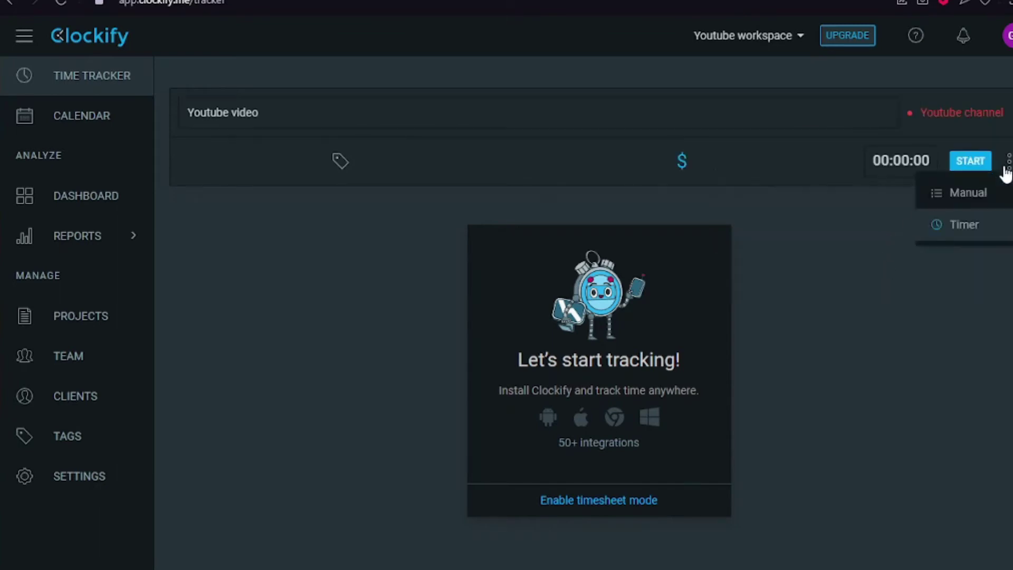
pyautogui.click(342, 161)
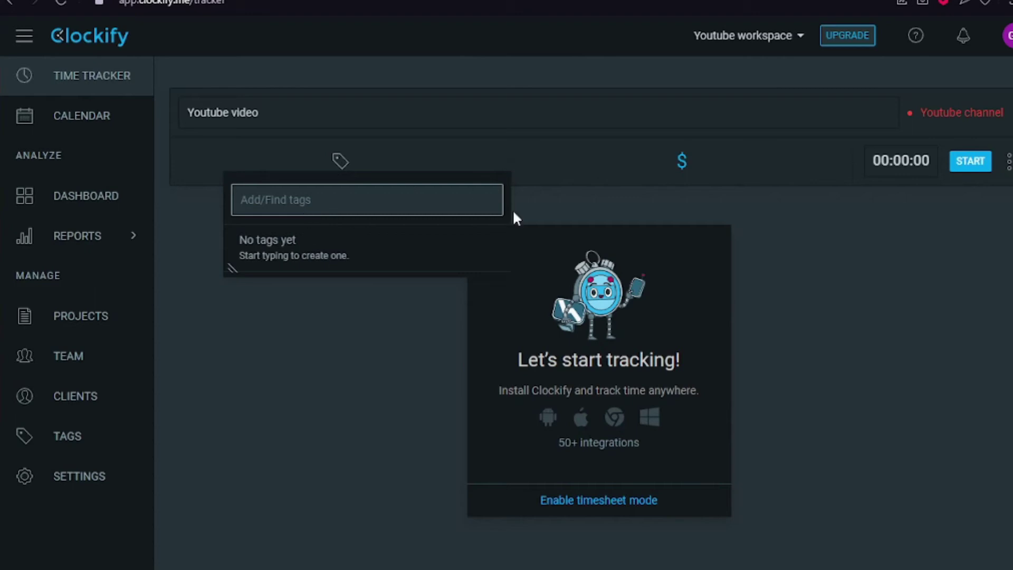
pyautogui.click(684, 169)
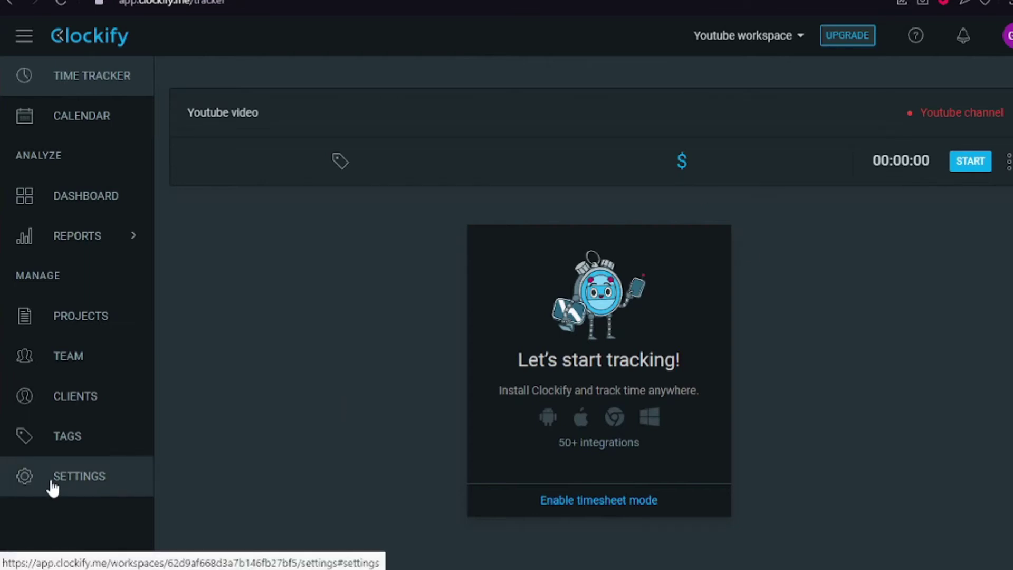
# Step: In workspace settings, change the Workspace billable rate to 15 and save it
pyautogui.click(95, 477)
pyautogui.scroll(-7, 276, 395)
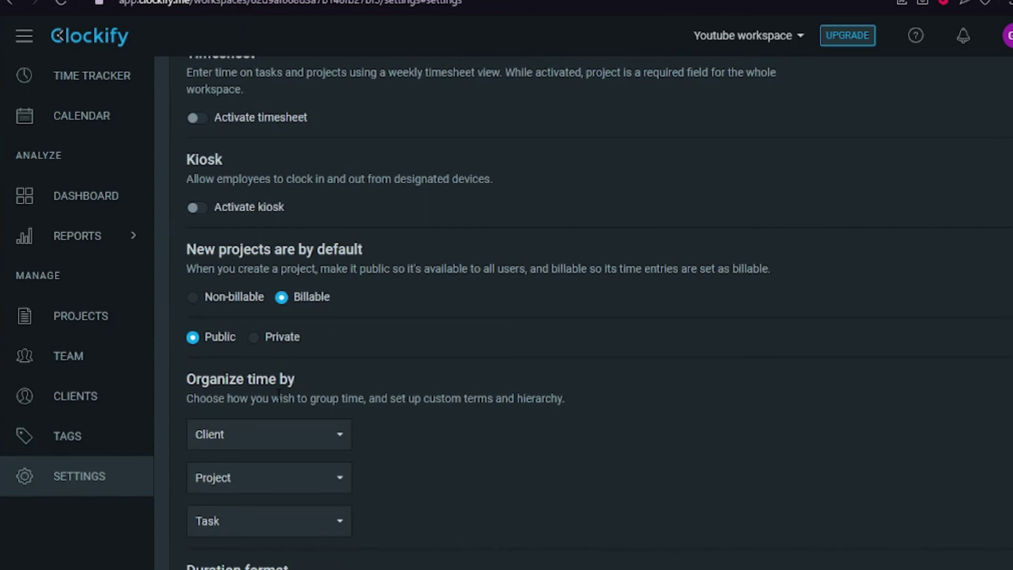
pyautogui.scroll(-13, 310, 300)
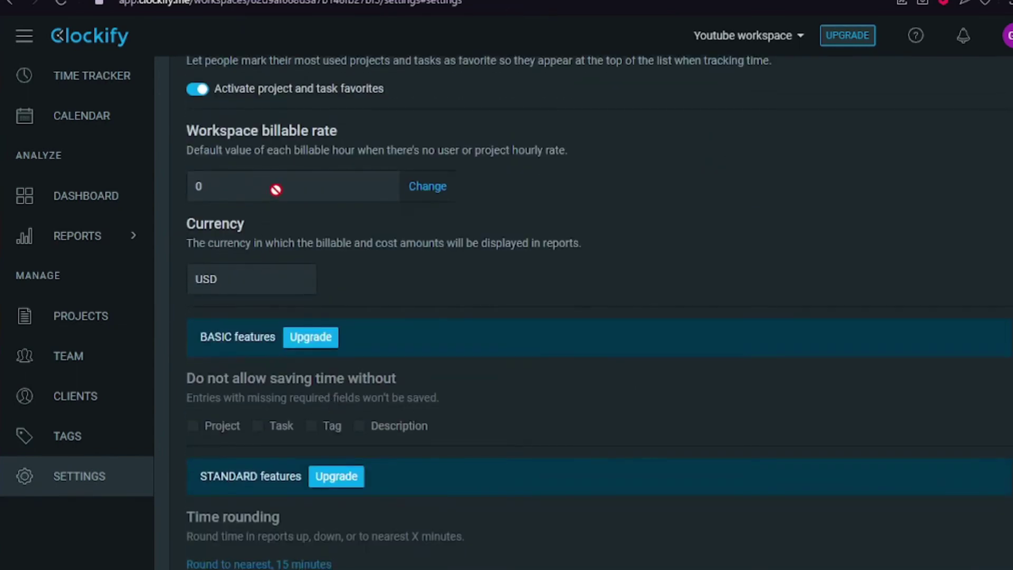
pyautogui.scroll(2, 266, 198)
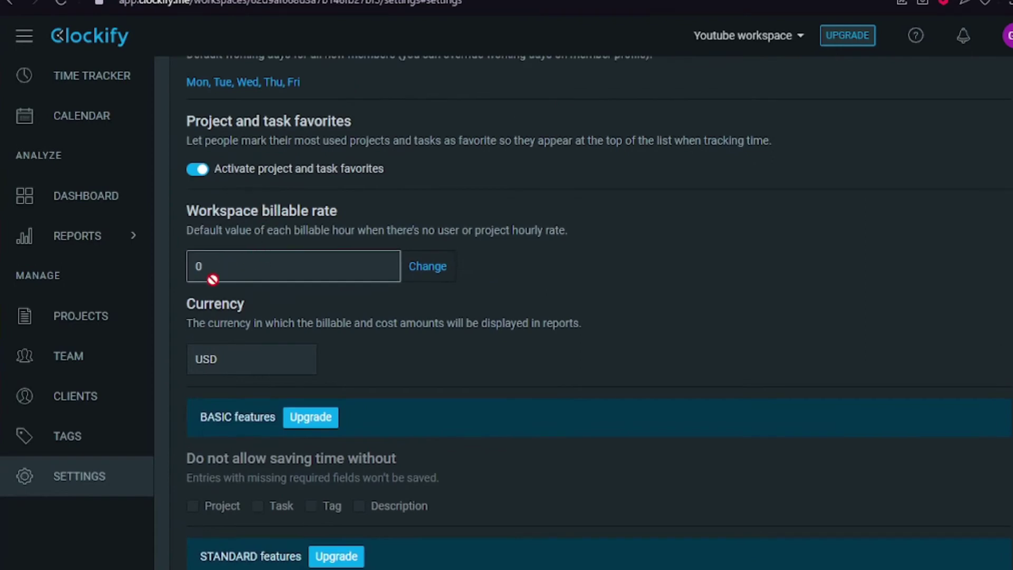
pyautogui.click(429, 268)
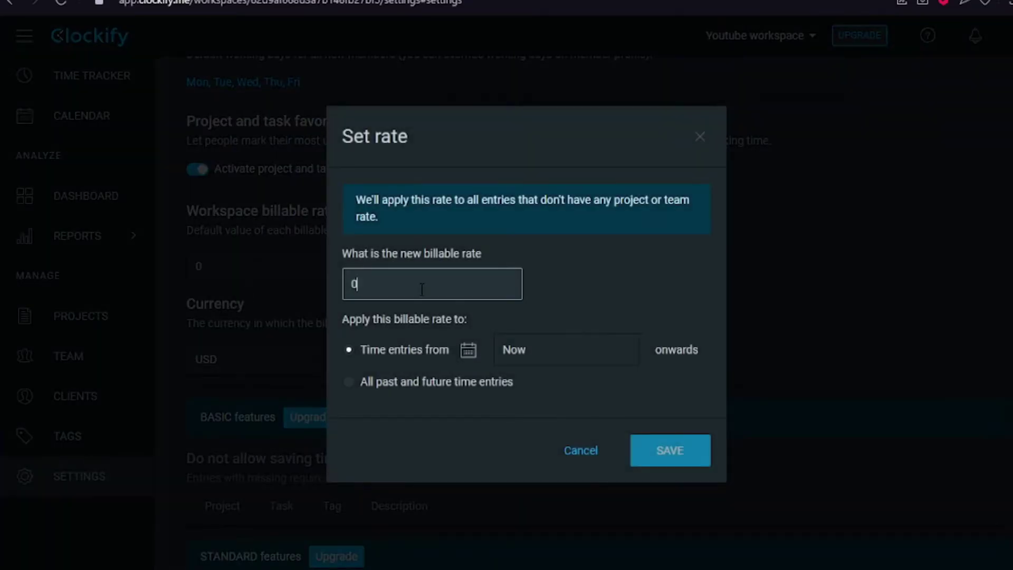
pyautogui.press('BackSpace')
pyautogui.write('15')
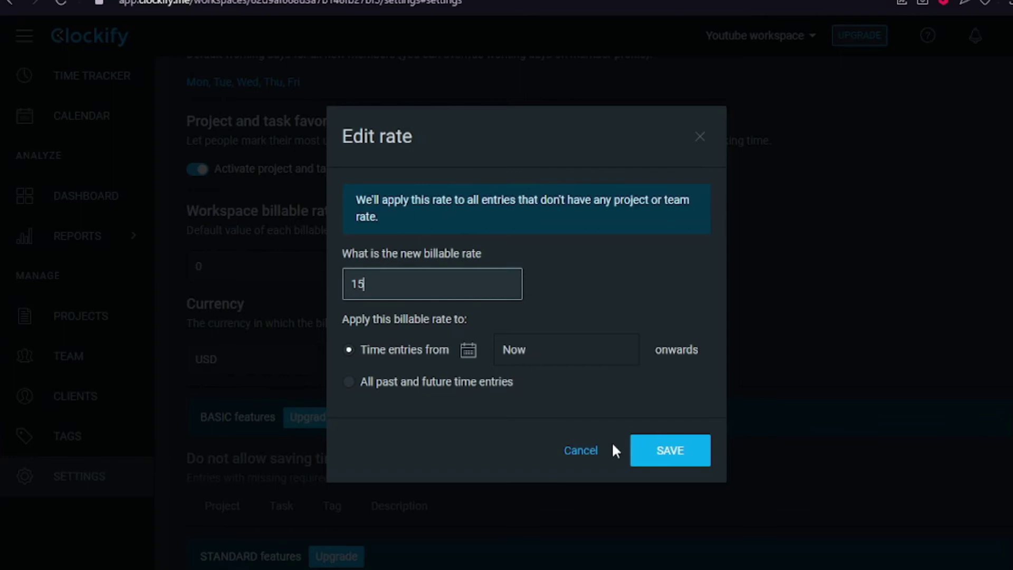
pyautogui.click(656, 451)
pyautogui.scroll(2, 264, 319)
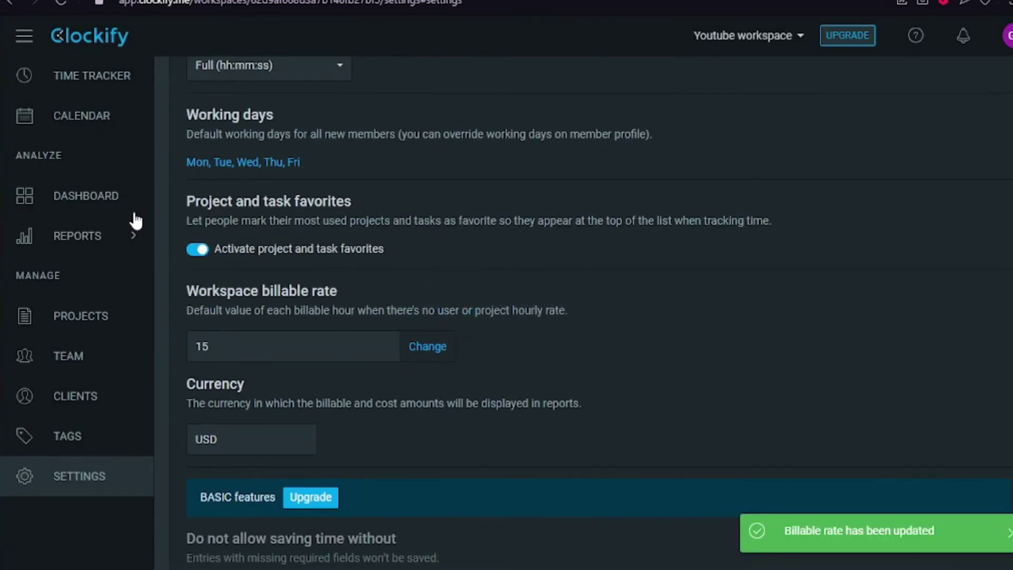
# Step: Describe a new entry as 'Yotube video', assign the Youtube channel project, and add no tag
pyautogui.click(99, 95)
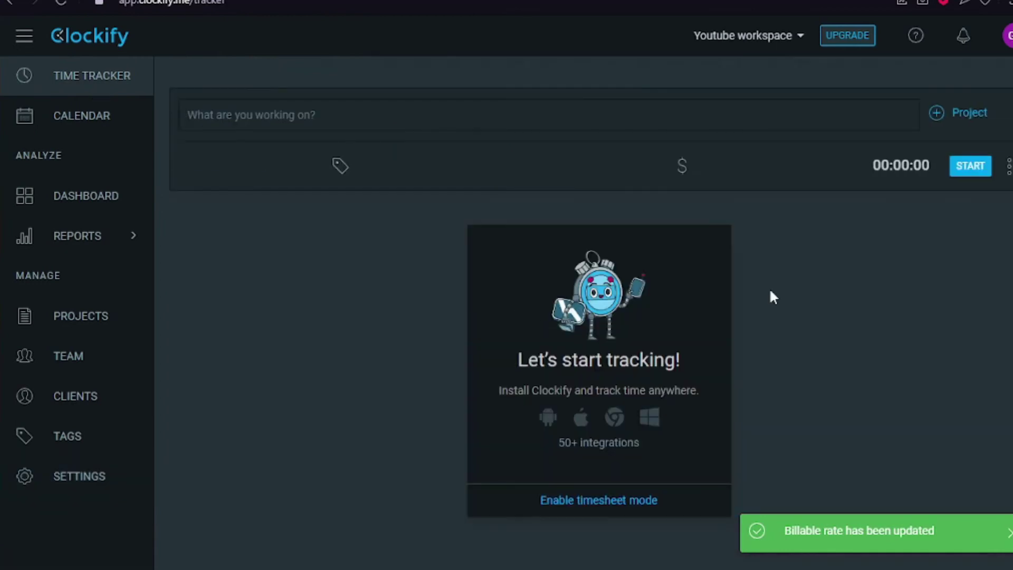
pyautogui.click(584, 125)
pyautogui.write('Yotuvbu')
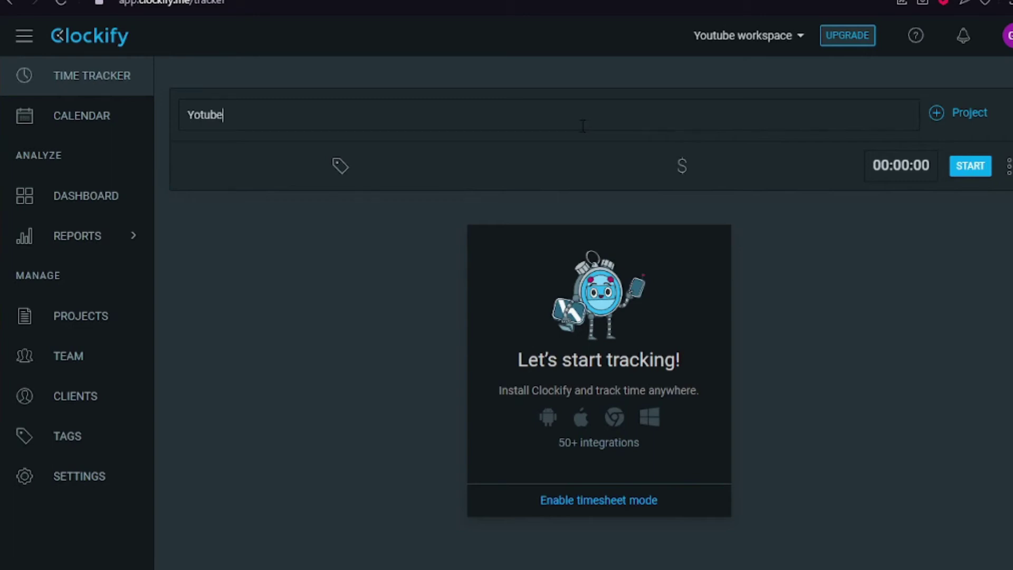
pyautogui.write(' video')
pyautogui.click(961, 112)
pyautogui.click(851, 235)
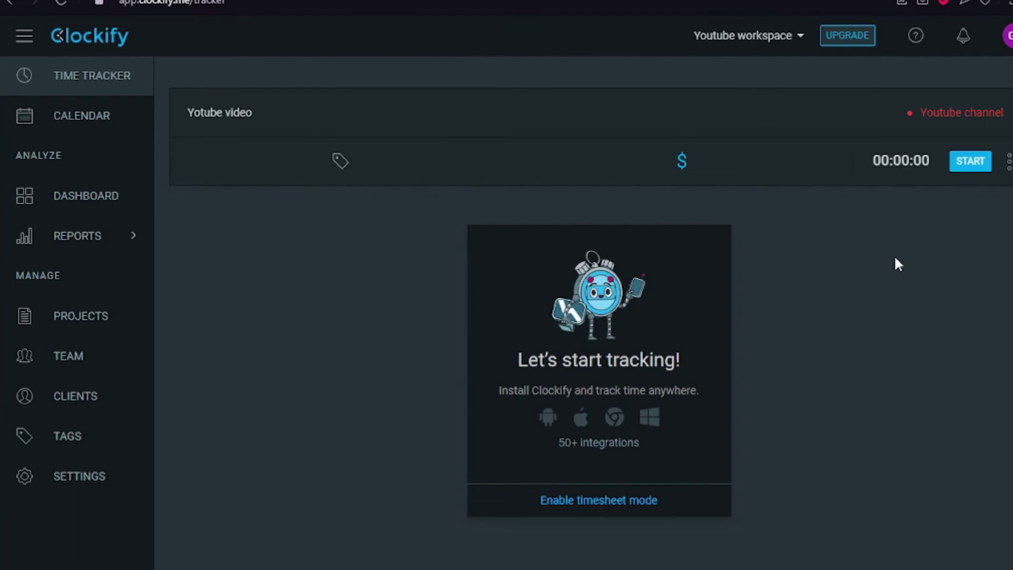
pyautogui.click(318, 162)
pyautogui.write('Youtub')
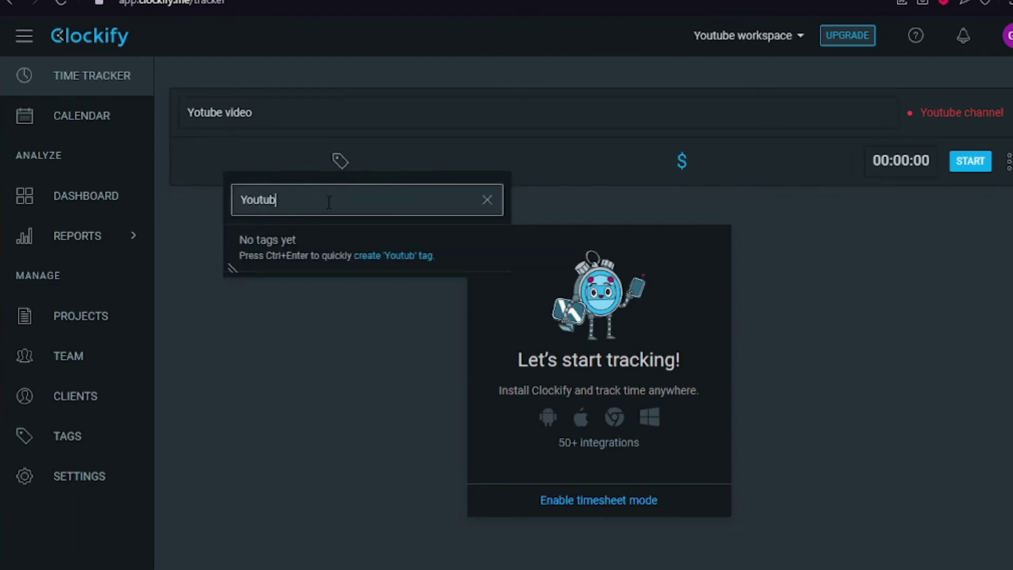
pyautogui.write('e')
pyautogui.click(842, 208)
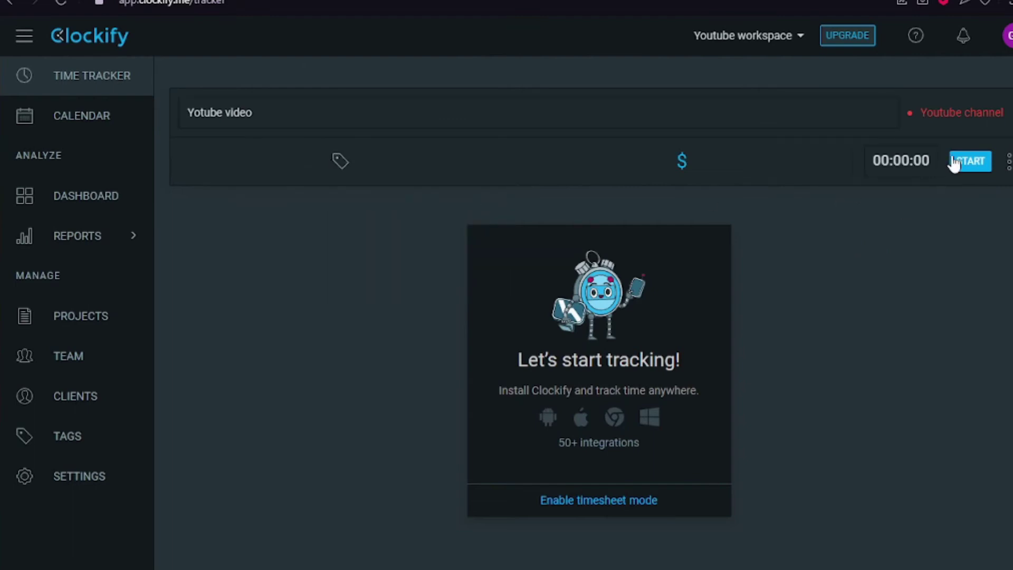
# Step: Time the entry for about 5 seconds, stop to save it, start a new timer, and check the calendar week
pyautogui.click(966, 161)
pyautogui.click(1007, 168)
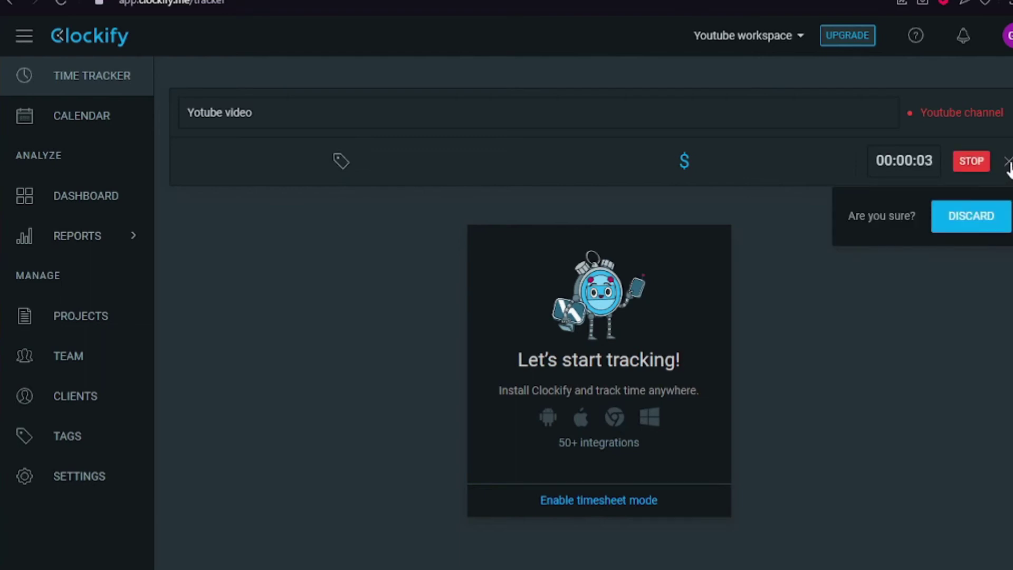
pyautogui.click(1007, 168)
pyautogui.click(1008, 164)
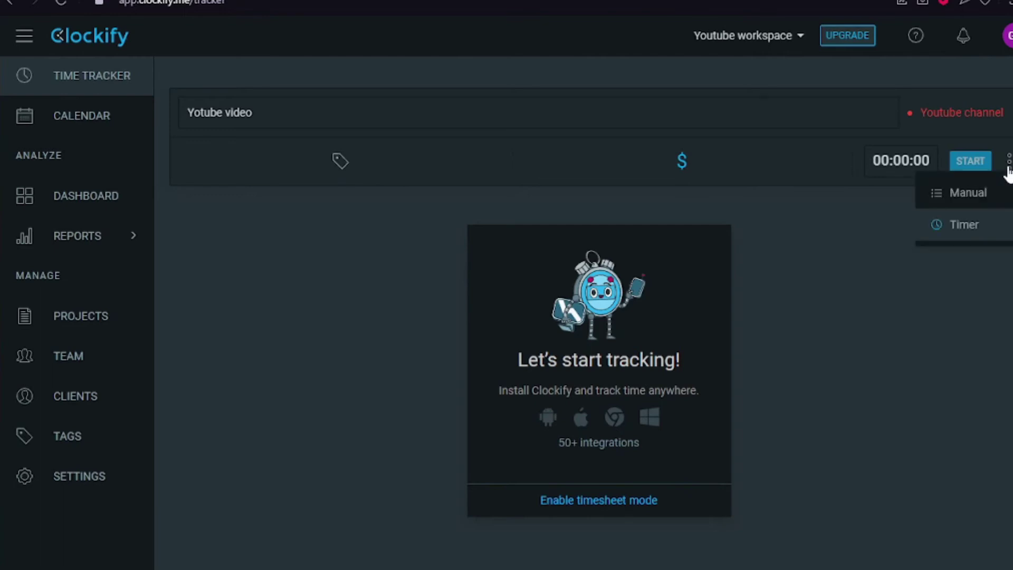
pyautogui.click(971, 171)
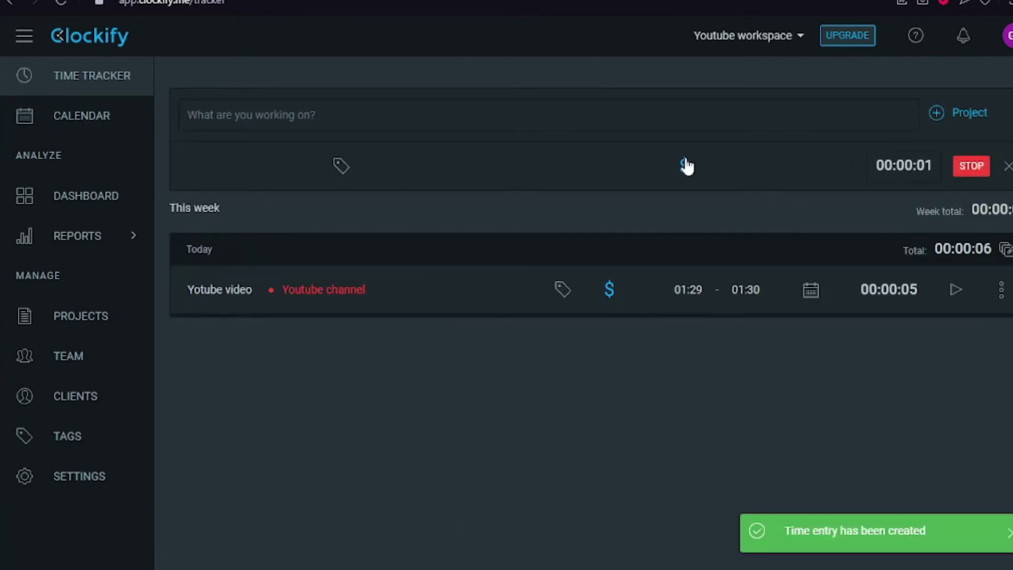
pyautogui.click(75, 123)
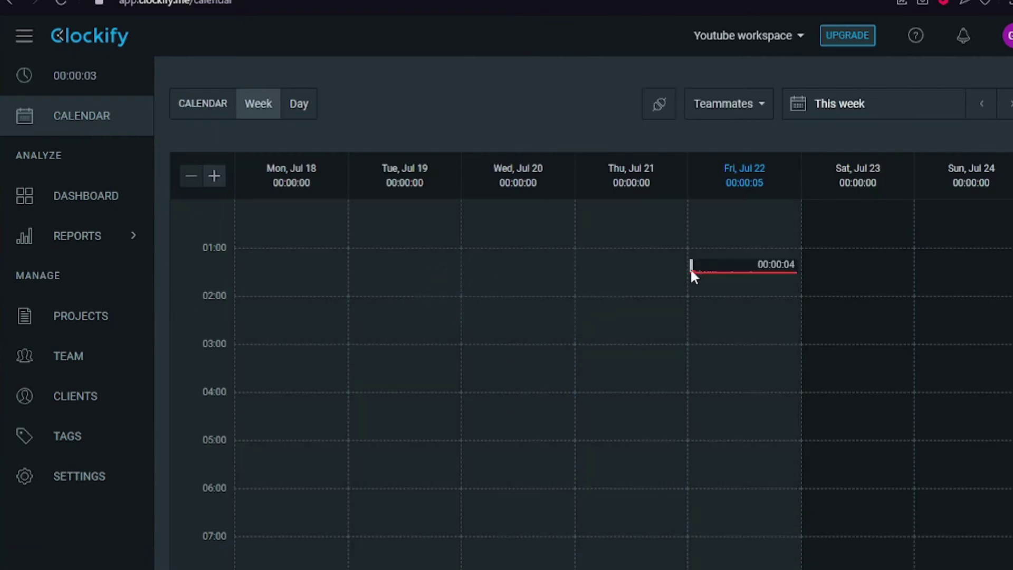
pyautogui.click(74, 87)
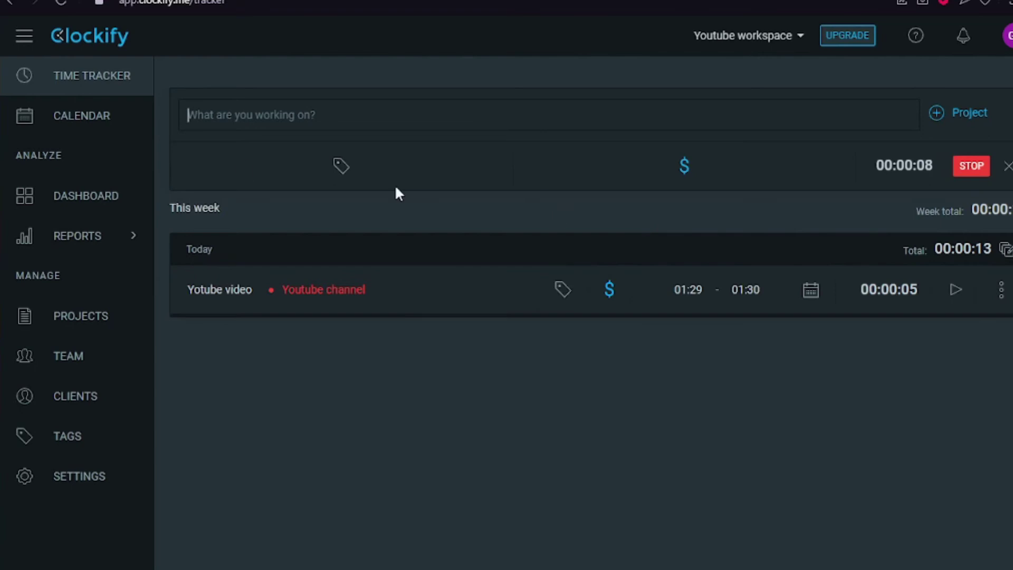
# Step: Check the calendar week, scroll the Dashboard charts, and open this week's Summary report showing 00:00:05
pyautogui.click(121, 130)
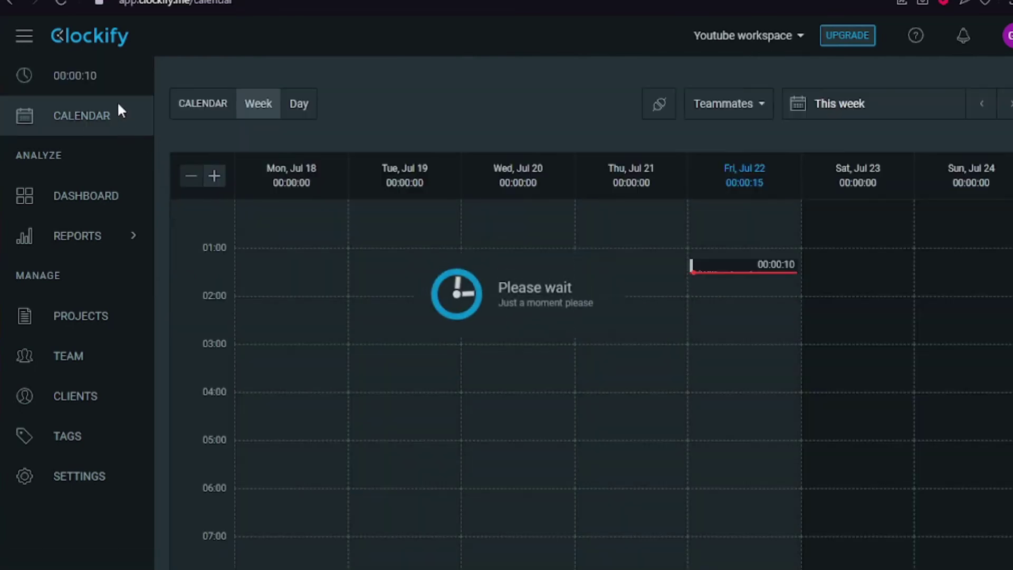
pyautogui.click(36, 197)
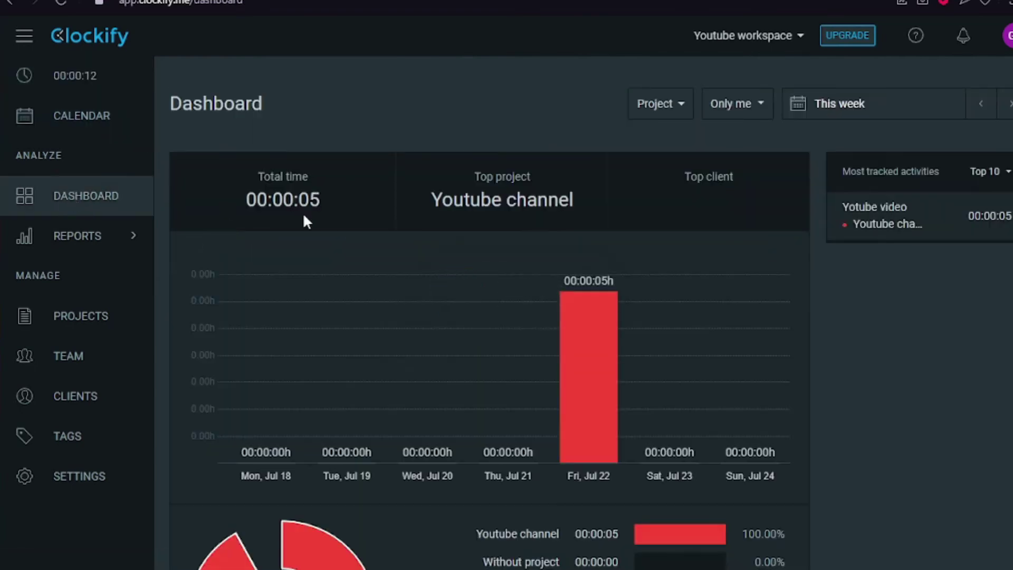
pyautogui.scroll(-3, 509, 318)
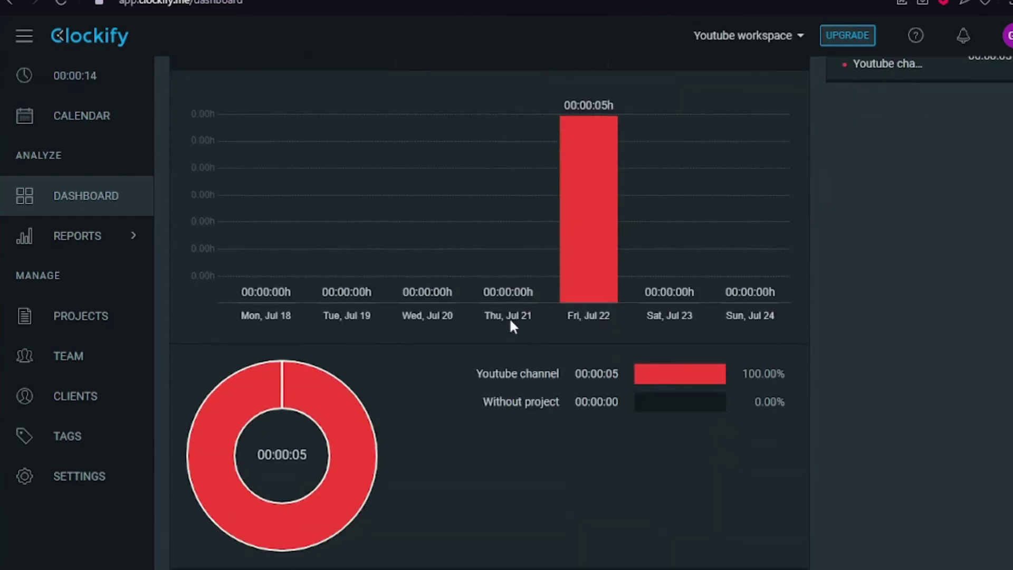
pyautogui.scroll(3, 509, 322)
pyautogui.scroll(-4, 523, 308)
pyautogui.scroll(2, 523, 302)
pyautogui.scroll(2, 525, 306)
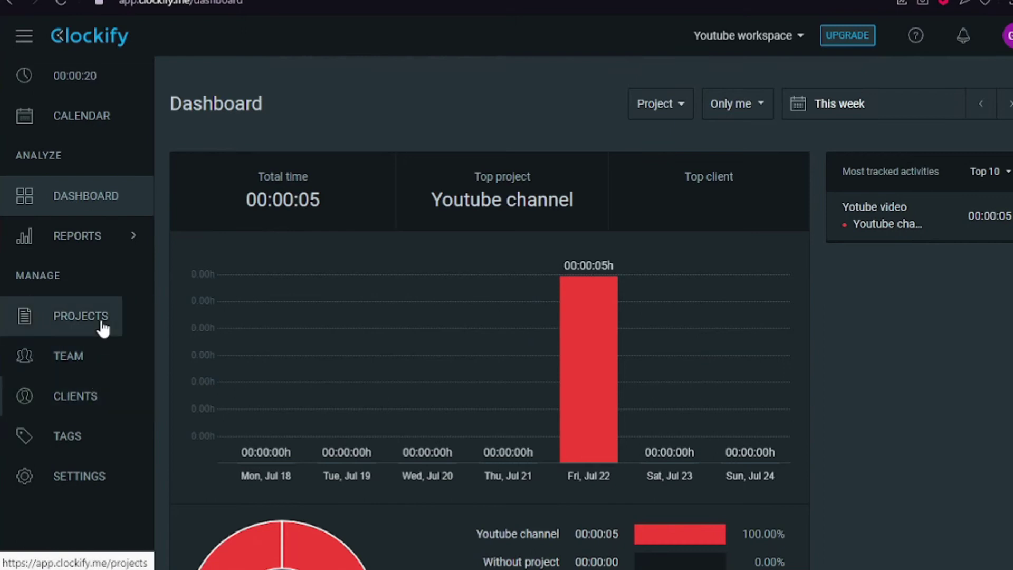
pyautogui.click(115, 254)
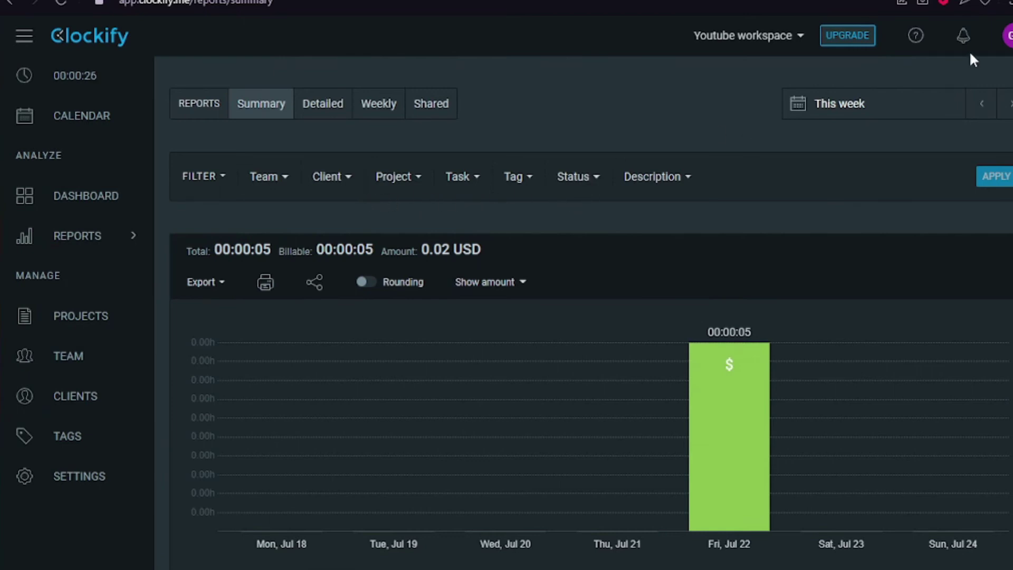
# Step: Create the teal-coloured project 'Pintest strategy' in the Youtube workspace, with no client
pyautogui.click(95, 319)
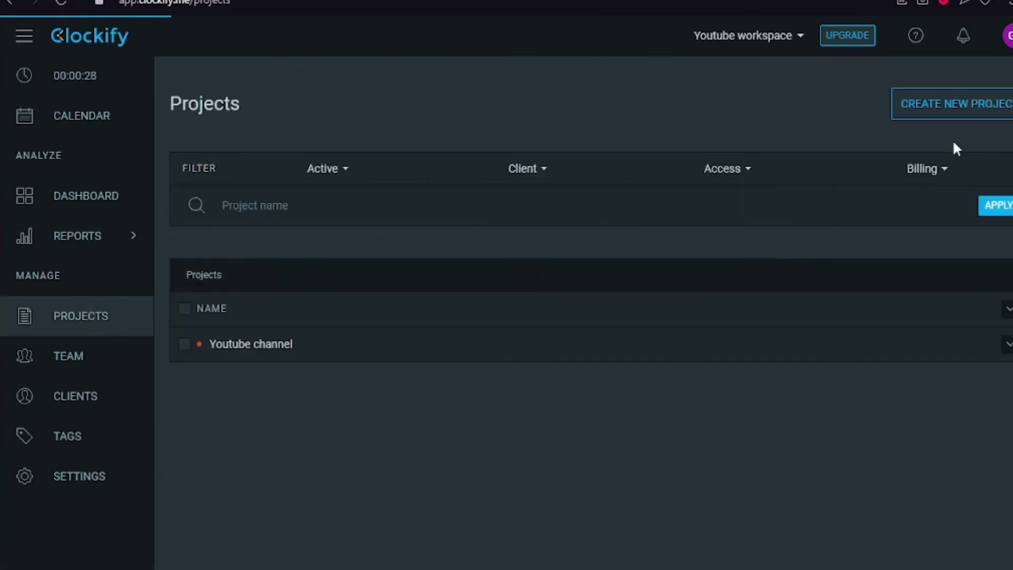
pyautogui.click(942, 117)
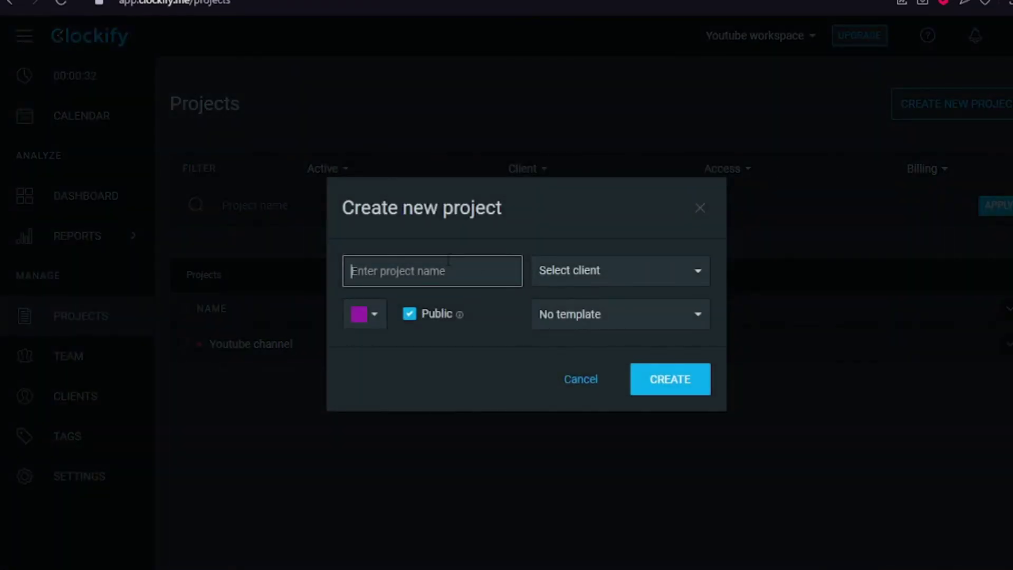
pyautogui.write('Pintest strategy')
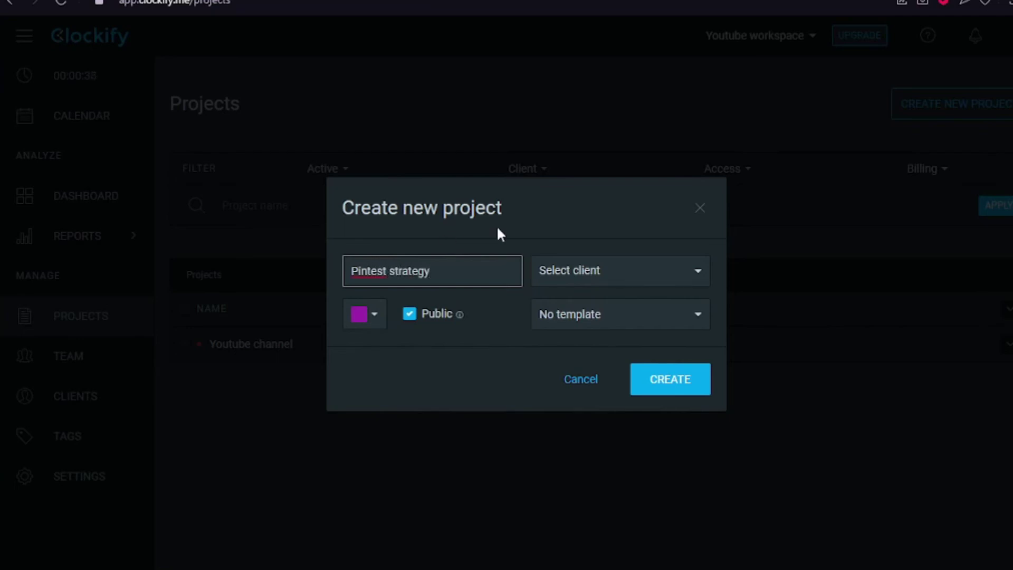
pyautogui.click(684, 283)
pyautogui.write('p')
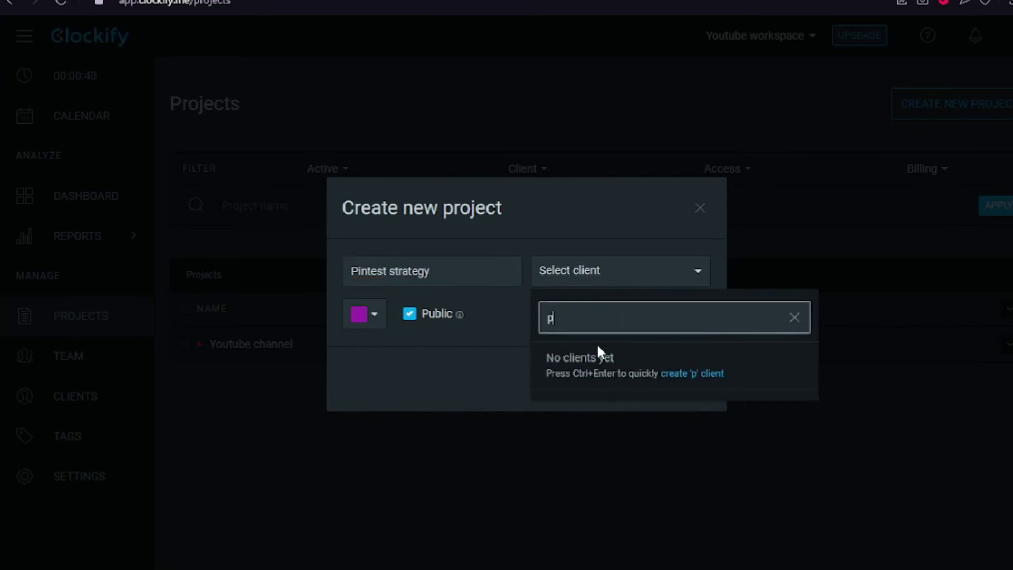
pyautogui.write('arker')
pyautogui.click(369, 321)
pyautogui.click(402, 372)
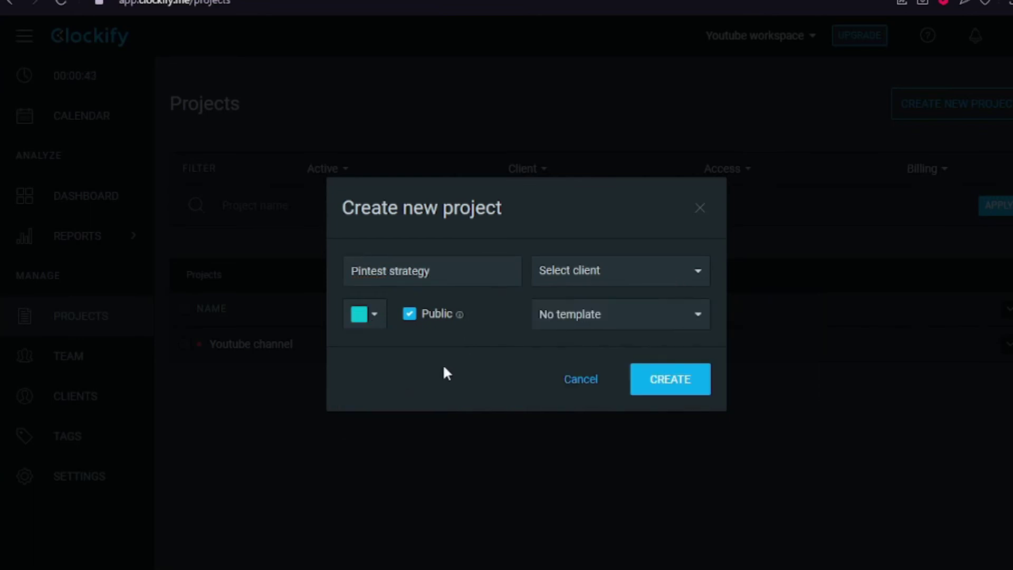
pyautogui.click(687, 391)
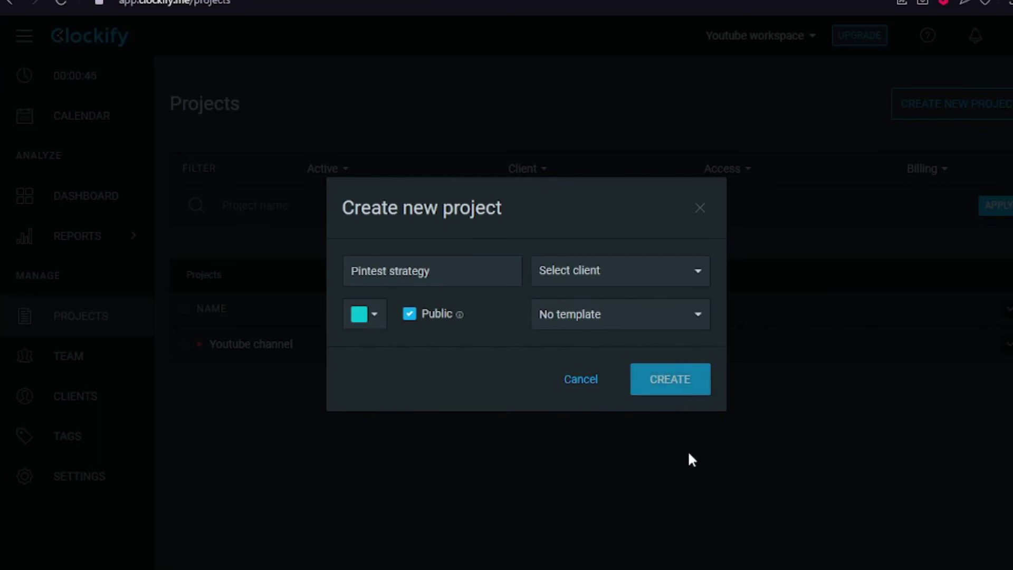
pyautogui.click(689, 393)
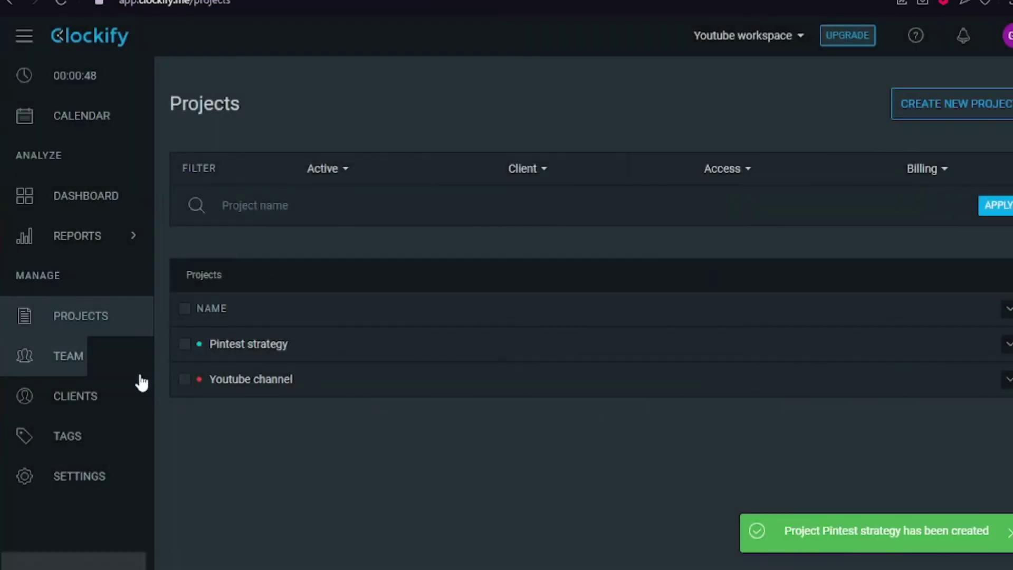
# Step: Look through the Team and Clients pages, then return to the Time Tracker
pyautogui.click(141, 375)
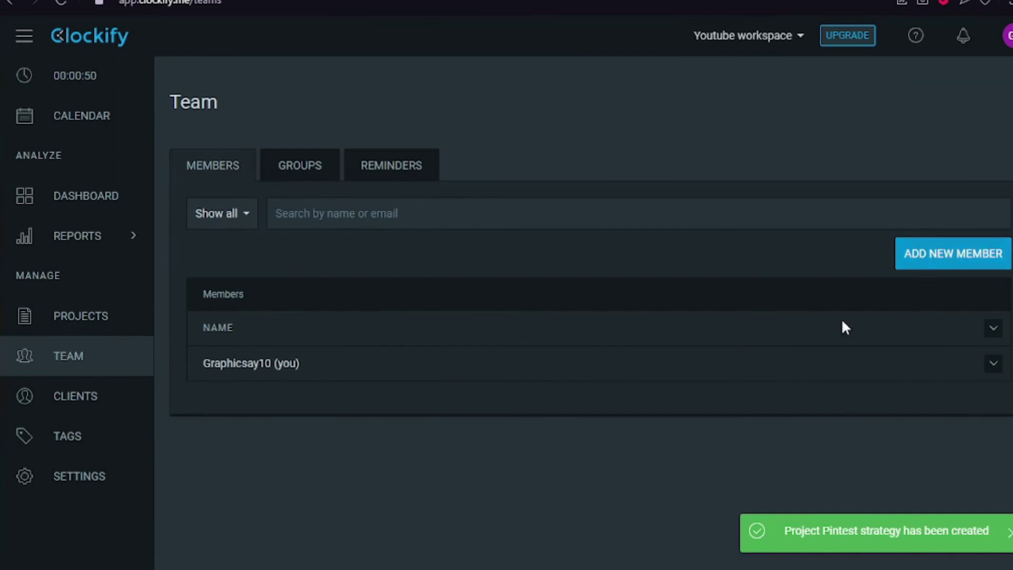
pyautogui.click(32, 401)
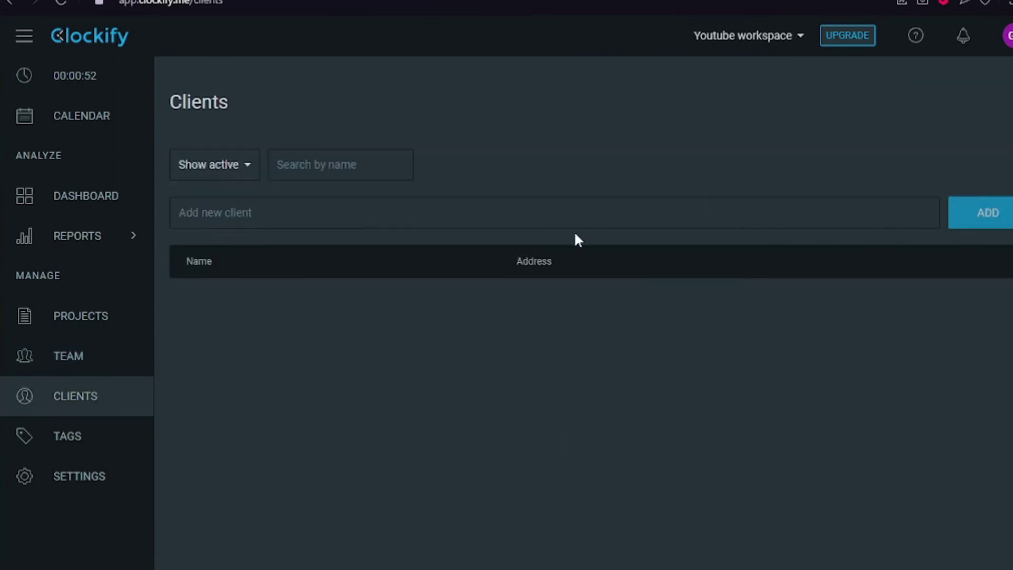
pyautogui.click(92, 372)
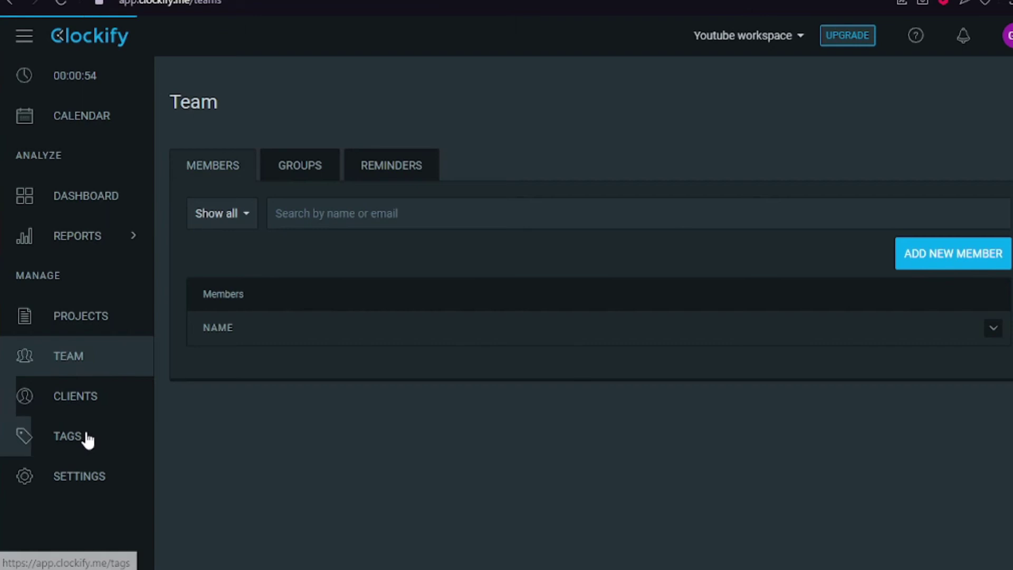
pyautogui.click(89, 91)
# Step: Stop the running timer to save the 57-second entry and open that entry's actions menu
pyautogui.click(973, 165)
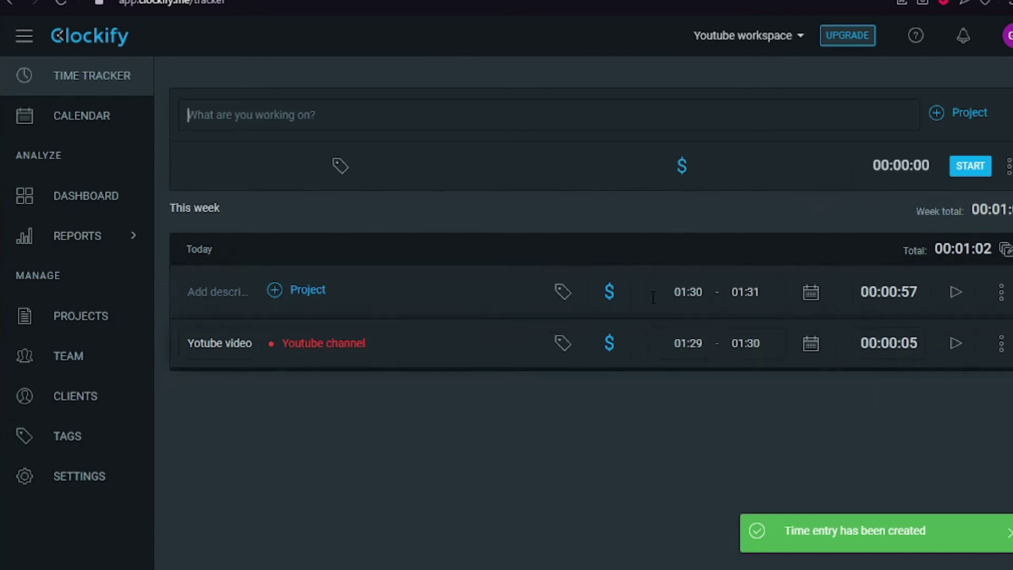
pyautogui.click(997, 347)
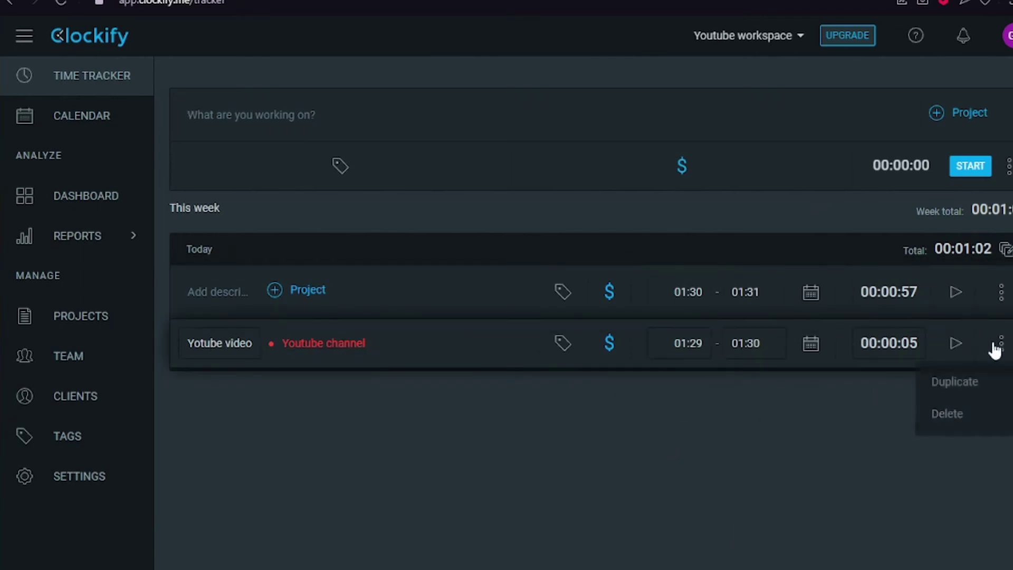
pyautogui.click(952, 385)
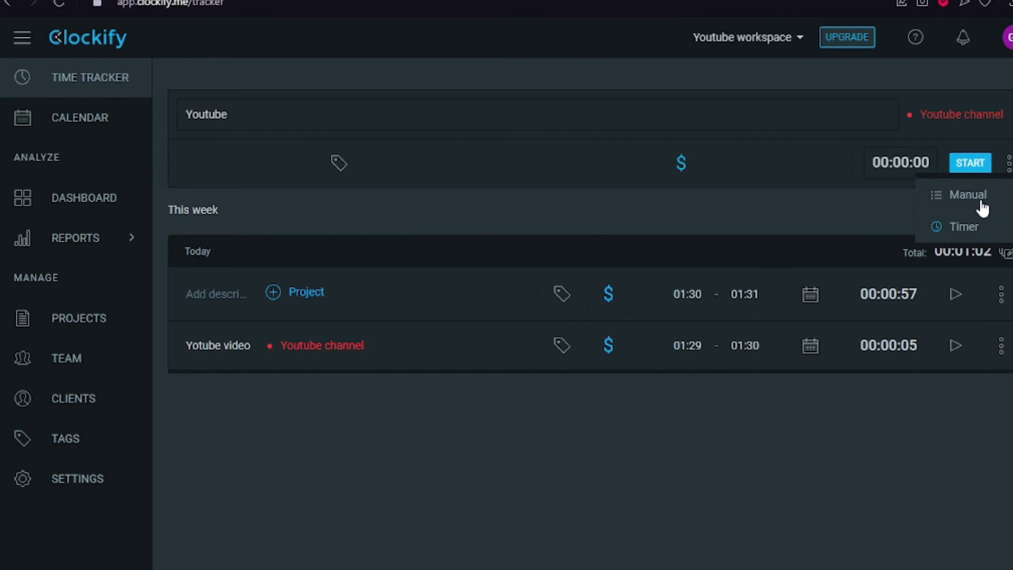
# Step: Log a manual 03:00–04:00 Youtube entry for today
pyautogui.click(921, 201)
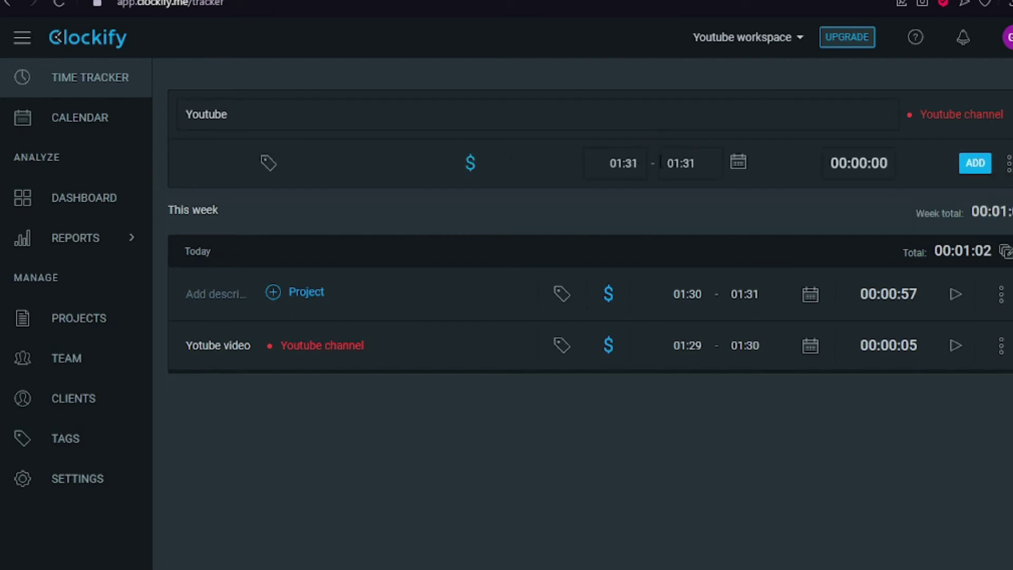
pyautogui.click(636, 166)
pyautogui.write('3')
pyautogui.press('Tab')
pyautogui.write('4')
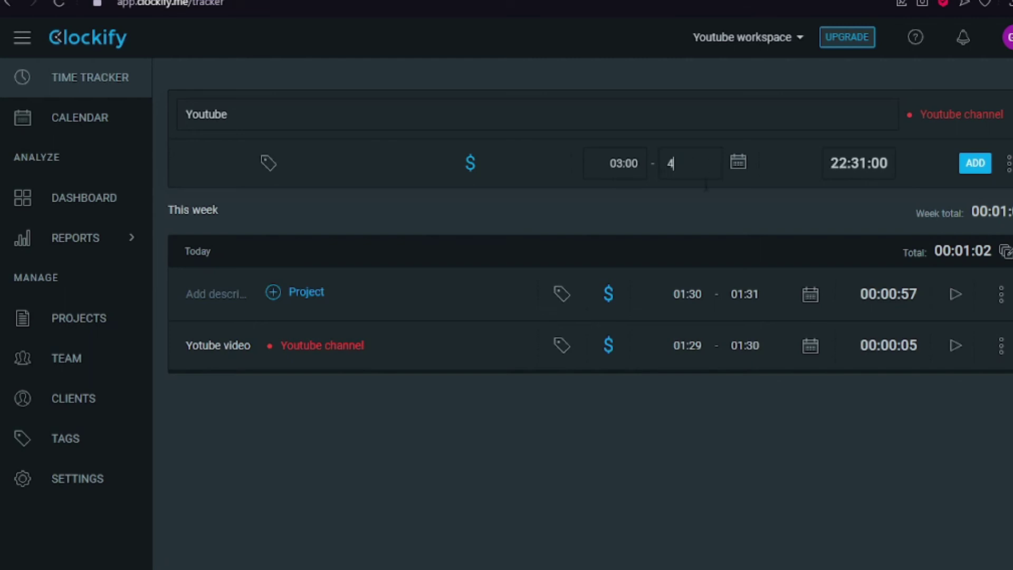
pyautogui.press('Return')
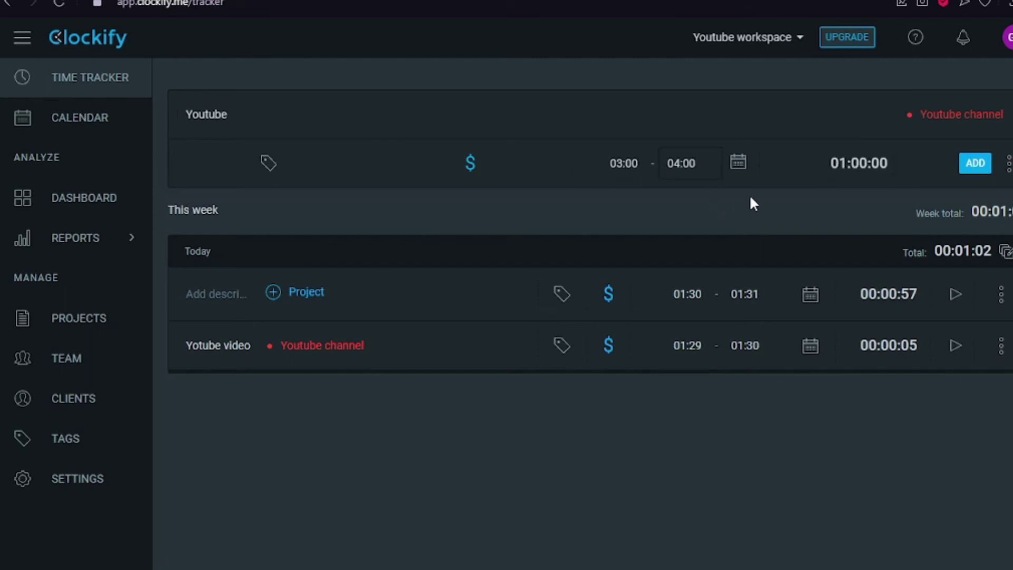
pyautogui.click(975, 166)
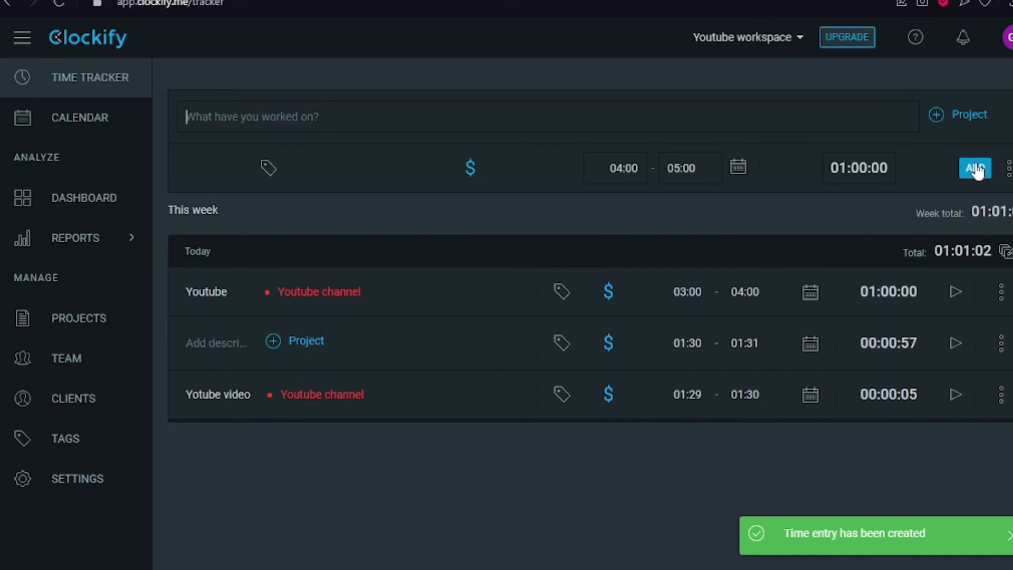
# Step: Check the dashboard and summary report, then go back to the time tracker list
pyautogui.click(85, 197)
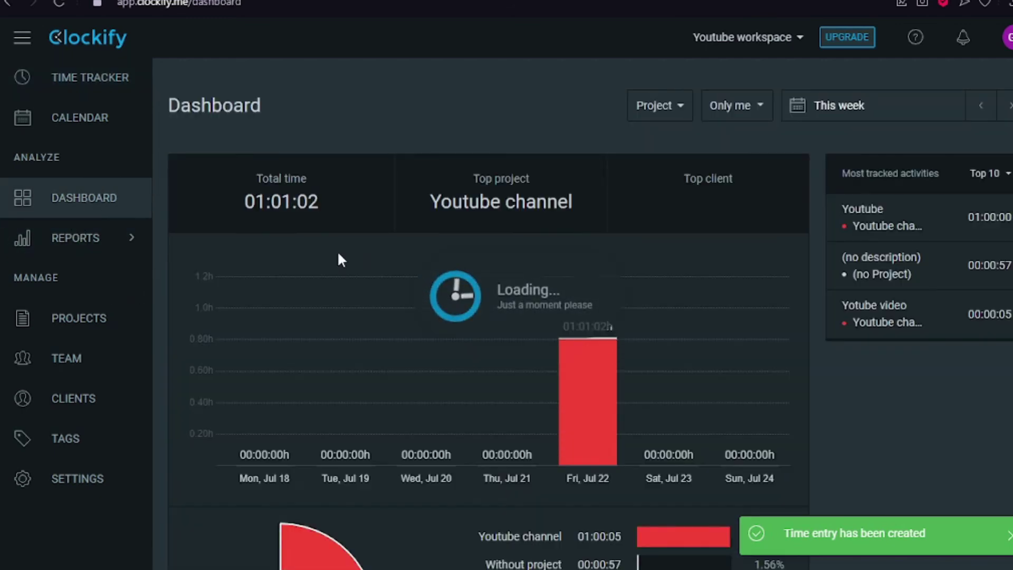
pyautogui.click(94, 241)
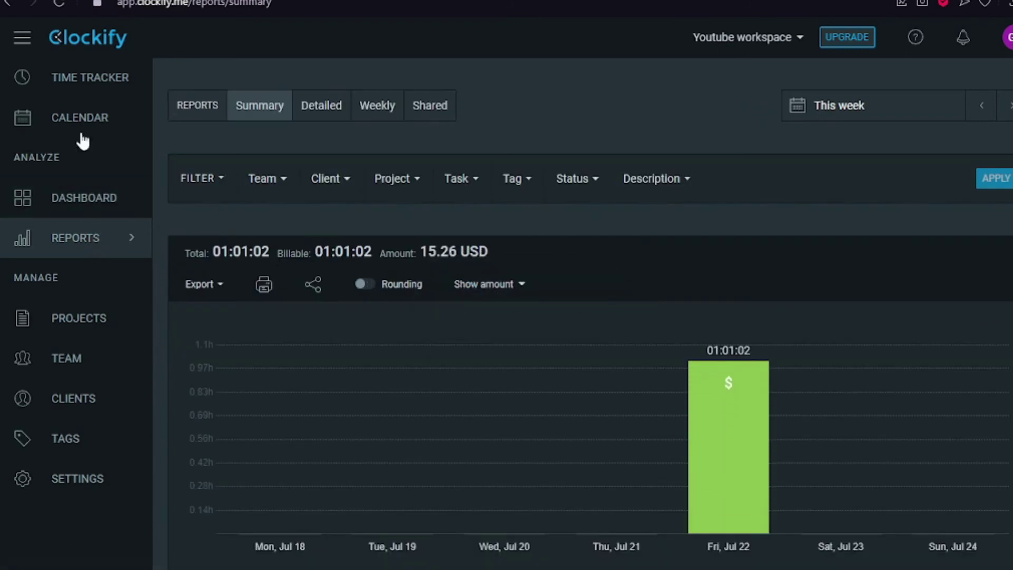
pyautogui.click(33, 87)
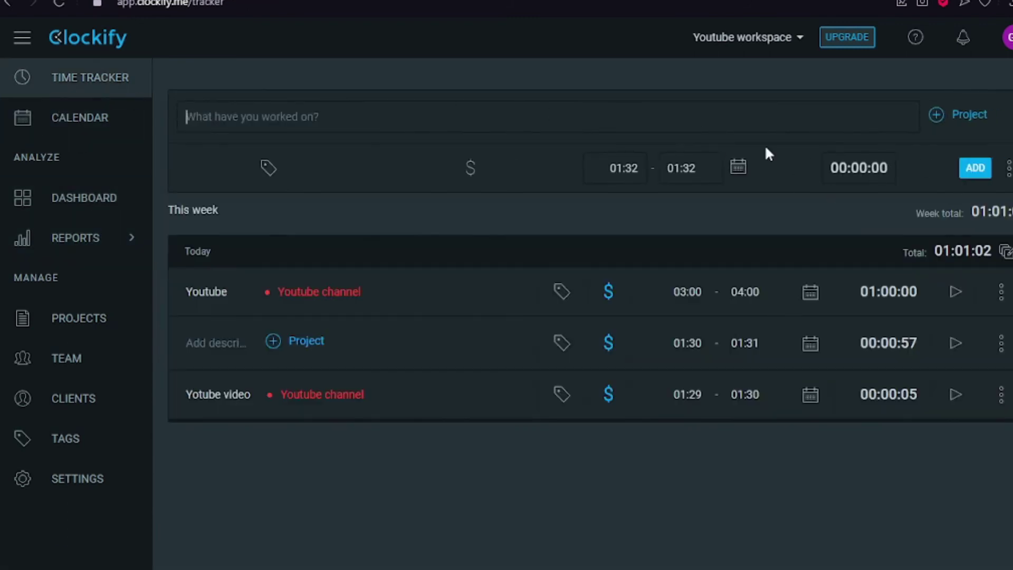
# Step: Add a 02:00–04:00 entry dated yesterday and view the summary report
pyautogui.click(740, 168)
pyautogui.click(739, 300)
pyautogui.write('2')
pyautogui.press('Tab')
pyautogui.write('4')
pyautogui.press('Tab')
pyautogui.moveTo(83, 259)
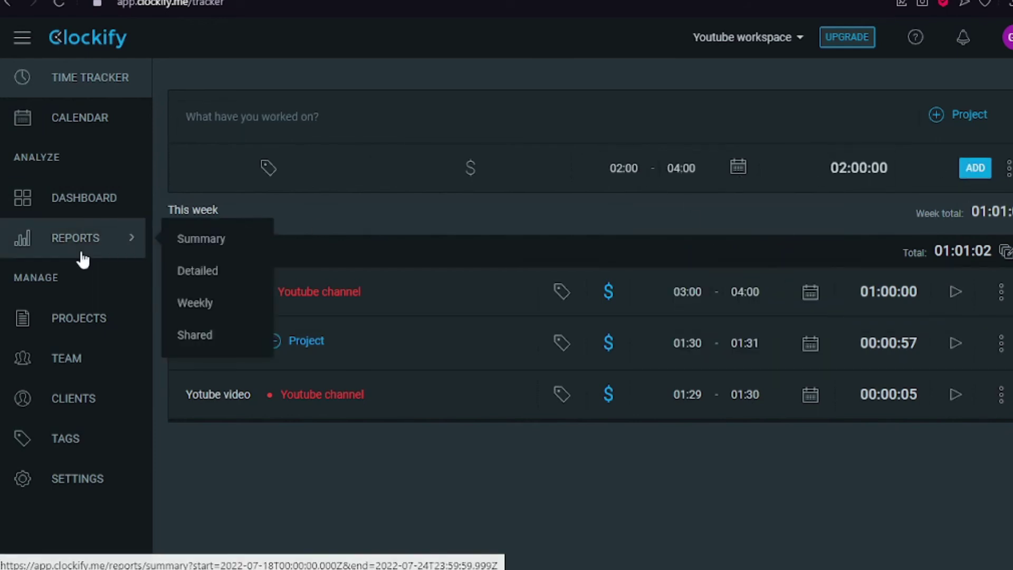
pyautogui.press('Return')
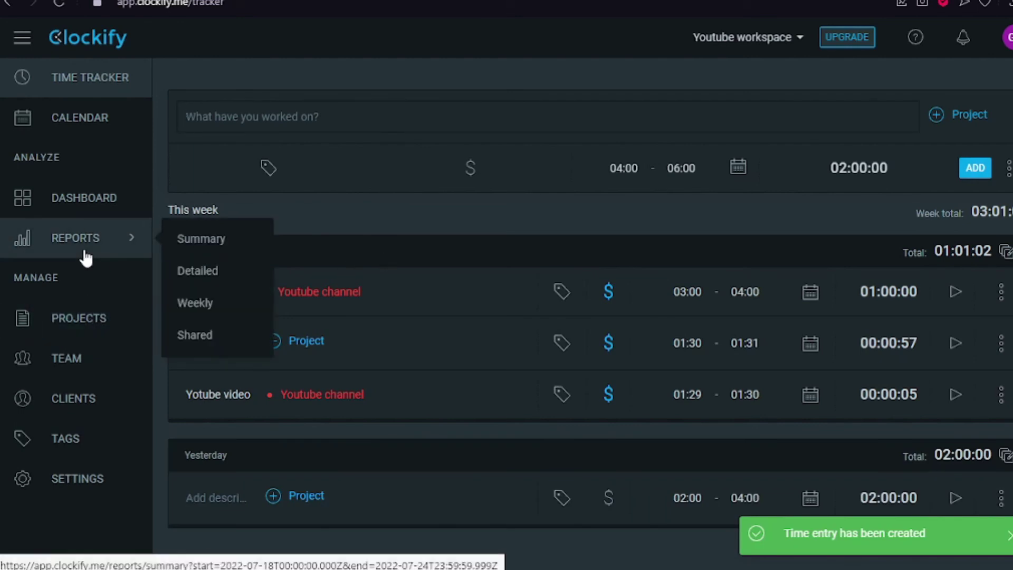
pyautogui.click(85, 259)
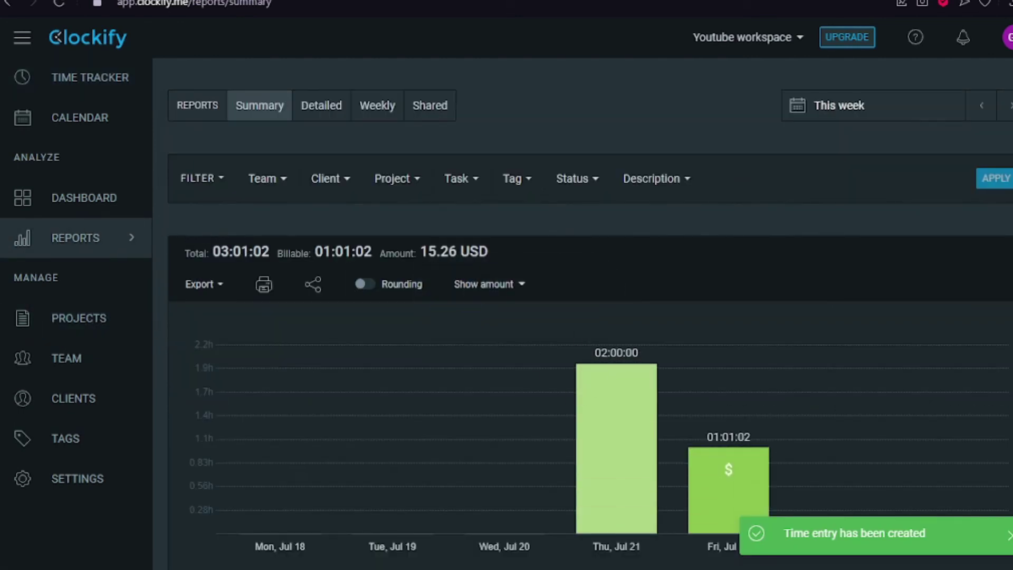
# Step: Delete the untitled 00:00:57 entry from the time tracker list
pyautogui.click(101, 207)
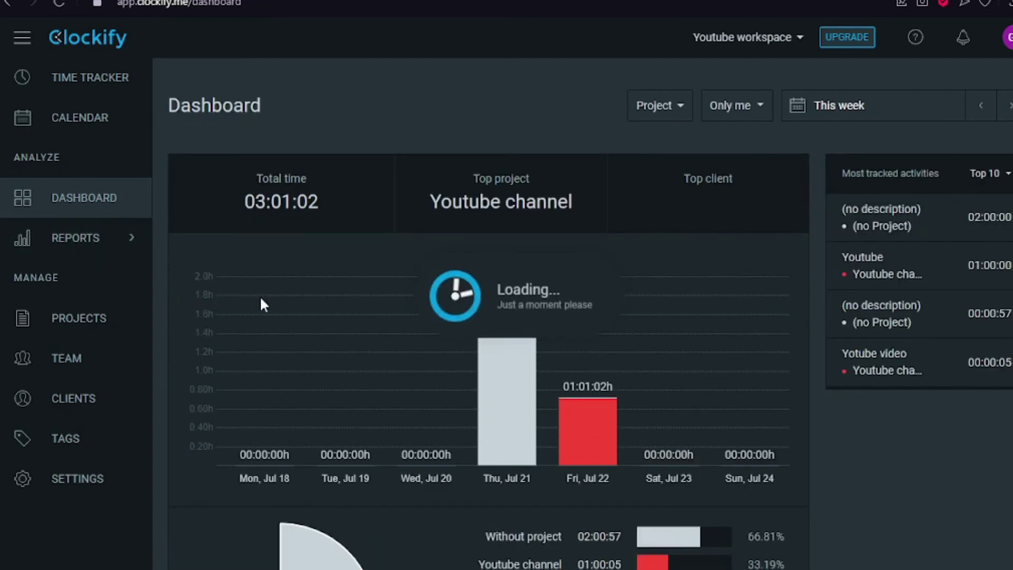
pyautogui.click(27, 86)
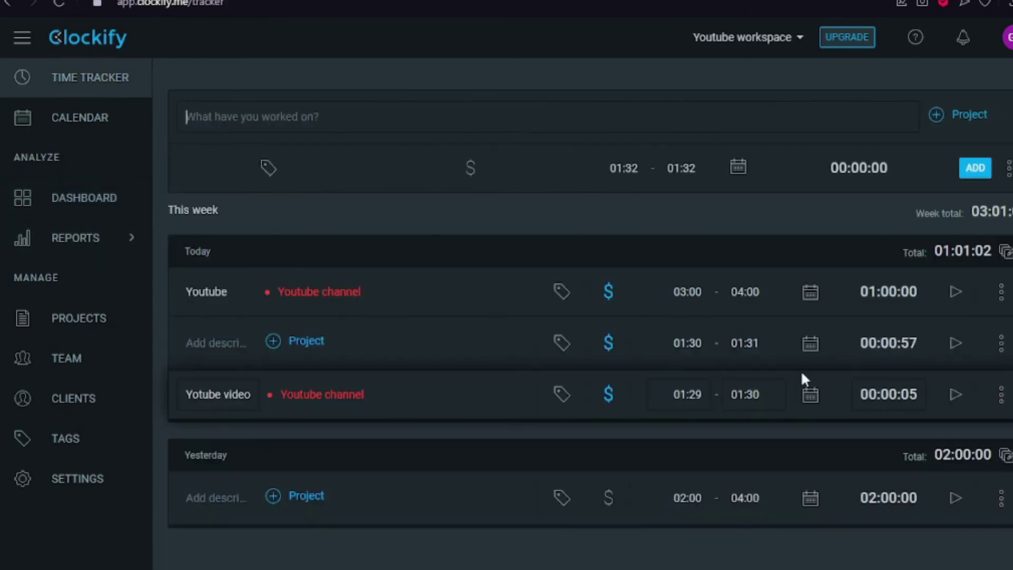
pyautogui.click(1001, 343)
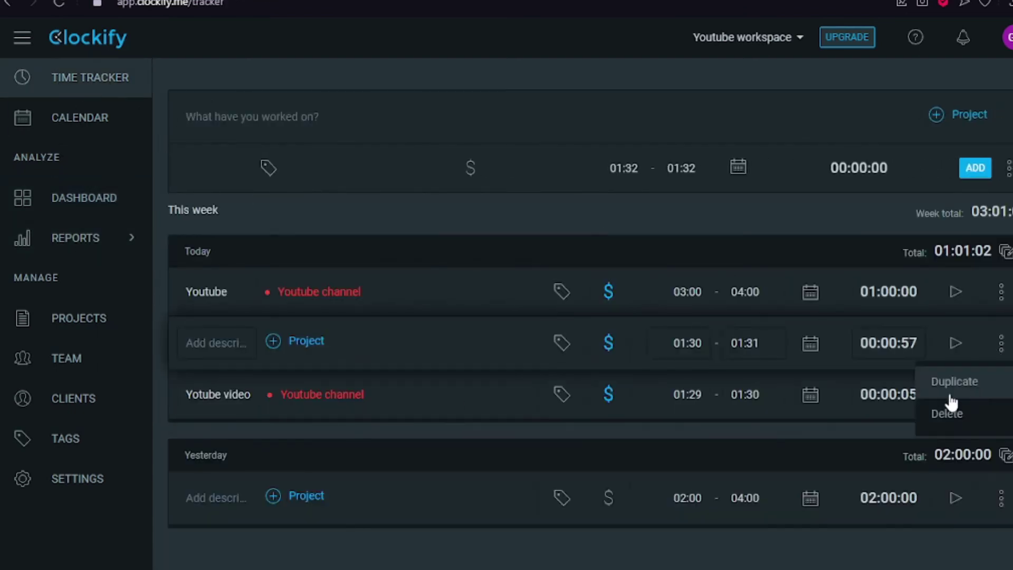
pyautogui.click(947, 413)
pyautogui.click(685, 354)
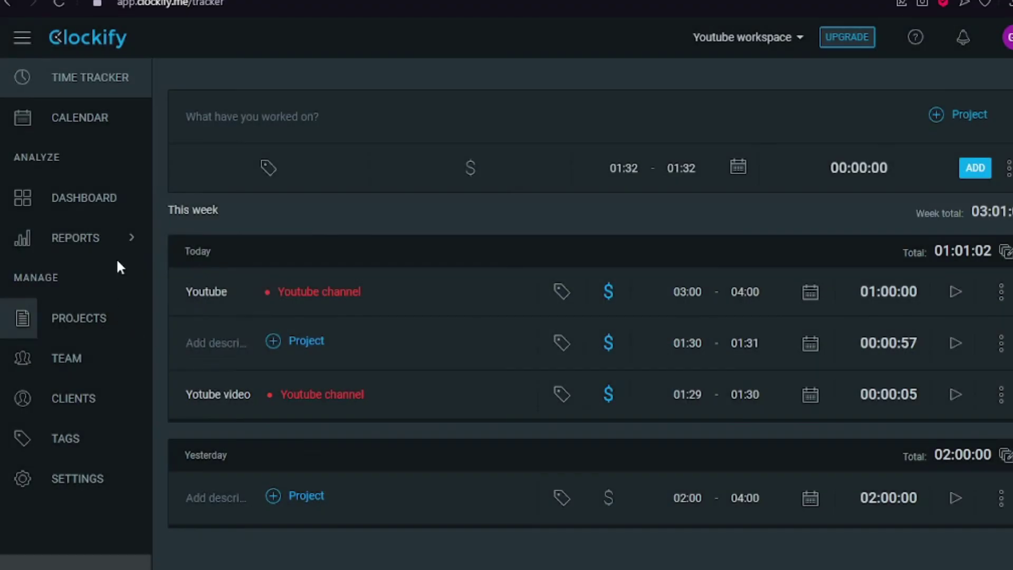
# Step: Review the dashboard and summary report for the updated 03:00:05 weekly total
pyautogui.click(114, 240)
pyautogui.click(110, 198)
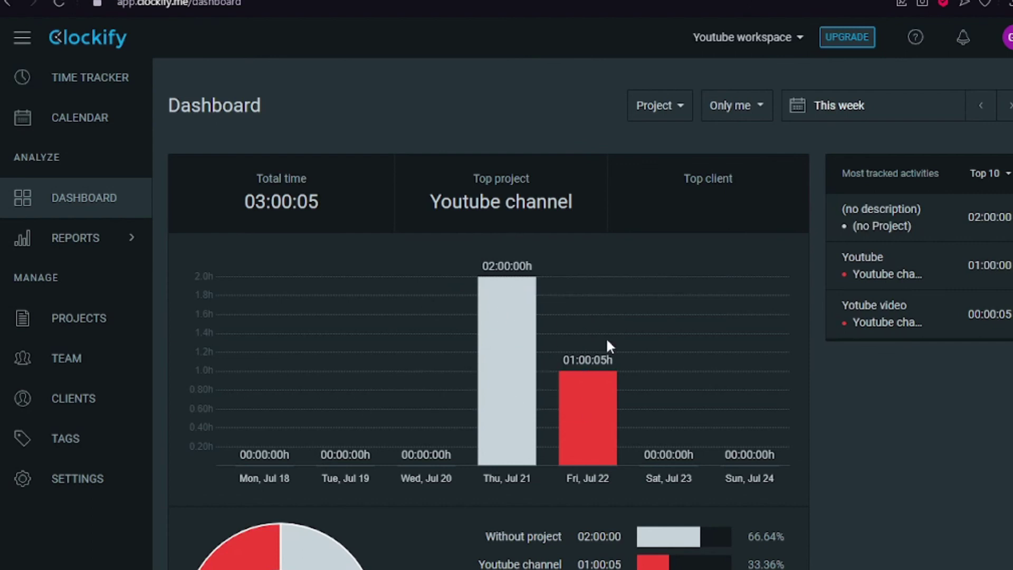
pyautogui.click(62, 245)
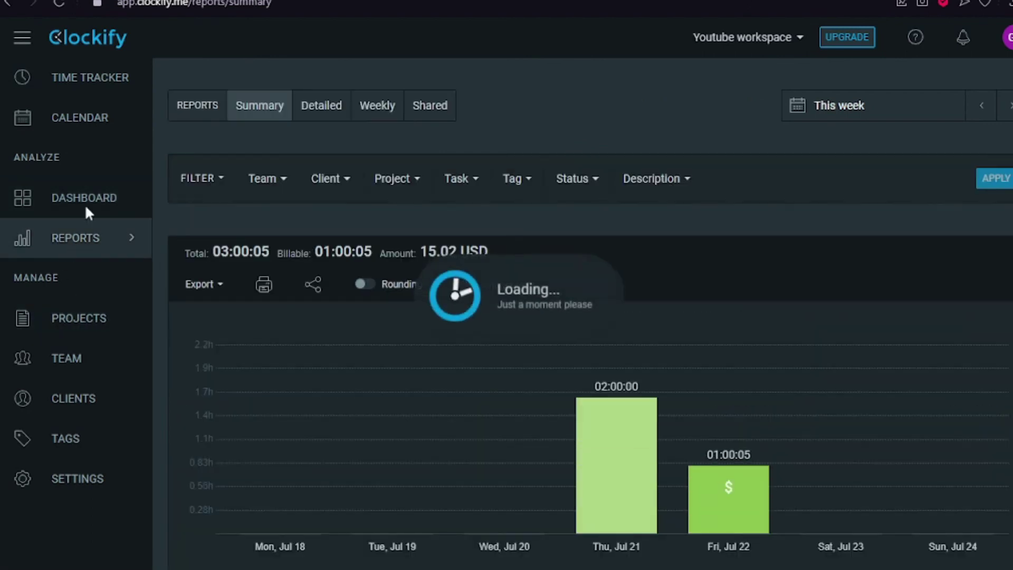
pyautogui.click(85, 203)
pyautogui.scroll(-4, 708, 208)
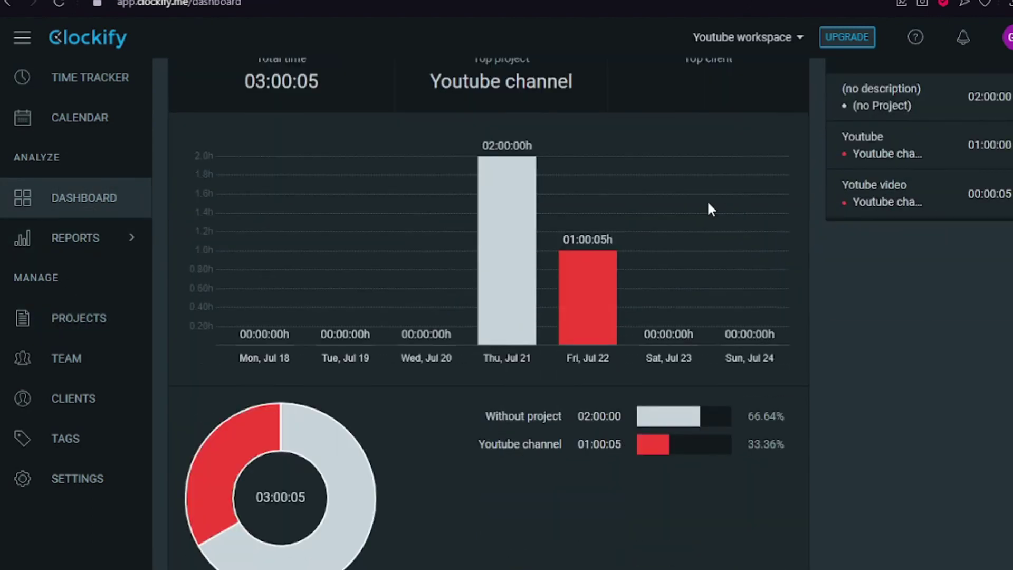
pyautogui.scroll(4, 656, 359)
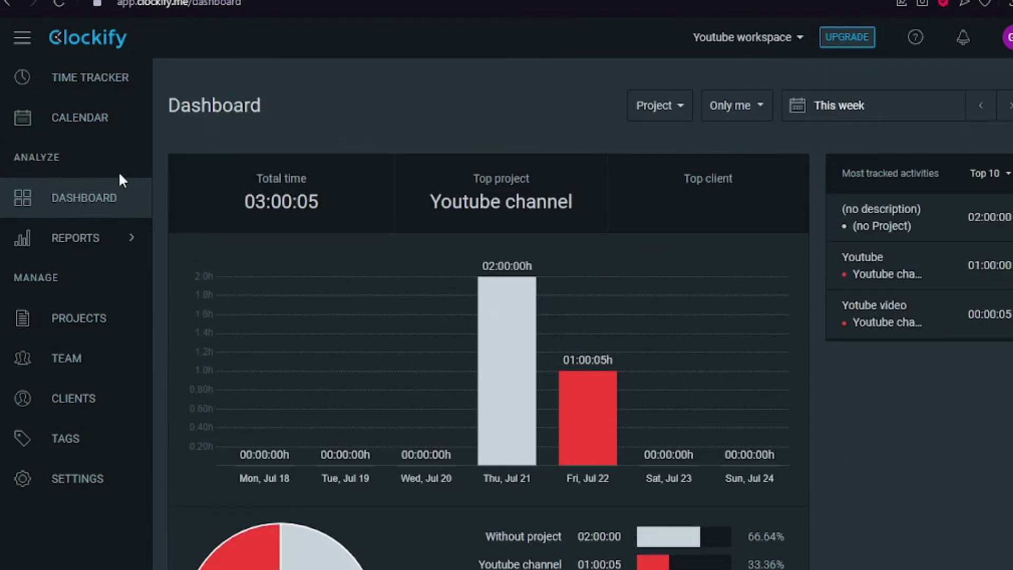
pyautogui.click(94, 248)
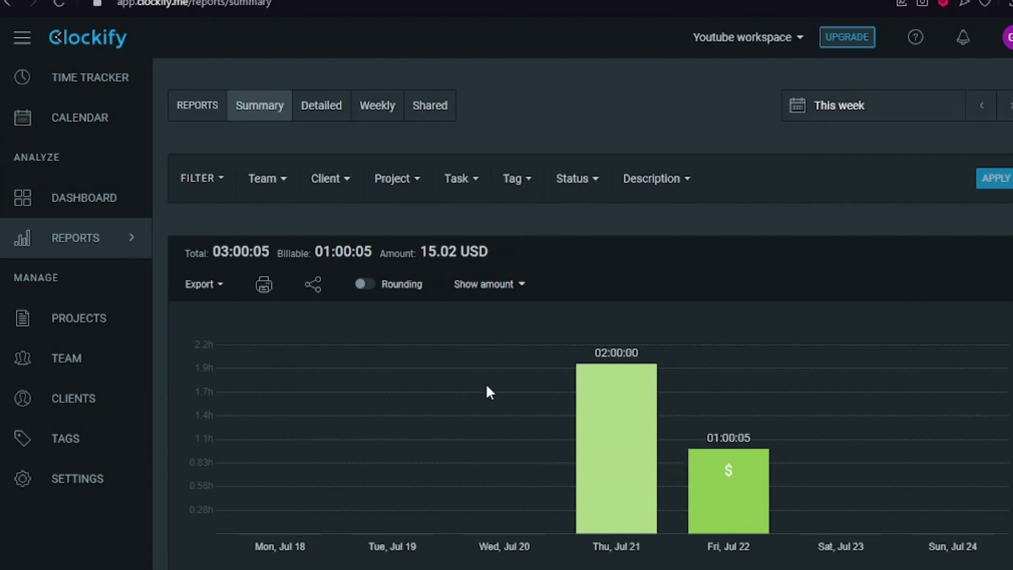
pyautogui.scroll(-3, 486, 390)
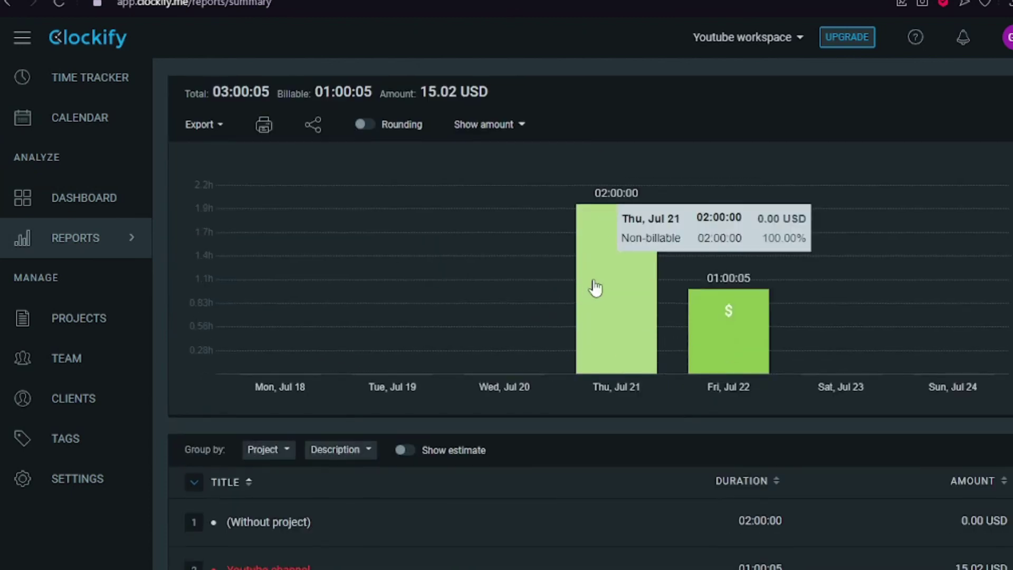
pyautogui.scroll(3, 595, 287)
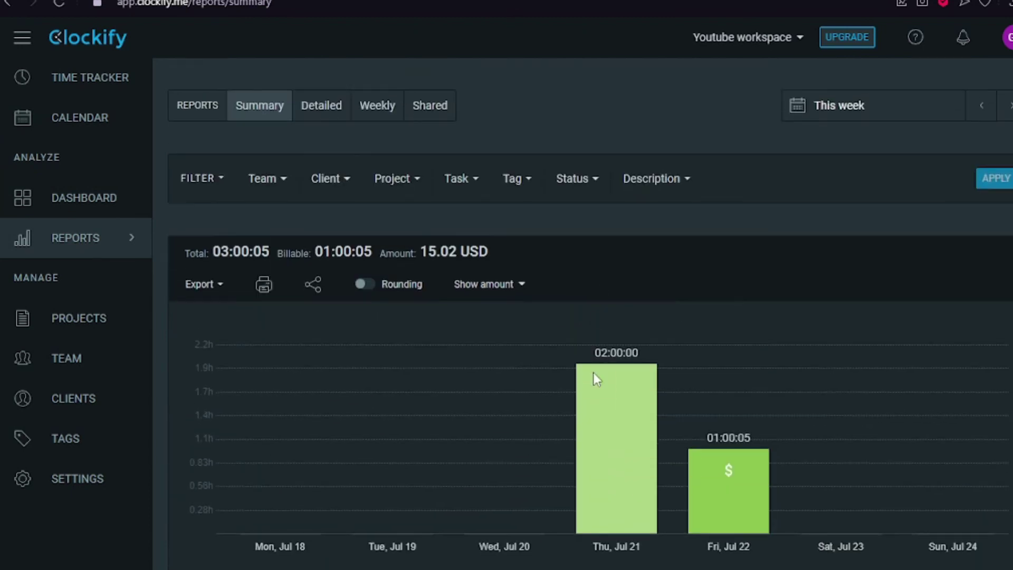
# Step: Switch to the detailed report listing the three entries totalling 03:00:05
pyautogui.click(320, 102)
pyautogui.scroll(-4, 405, 279)
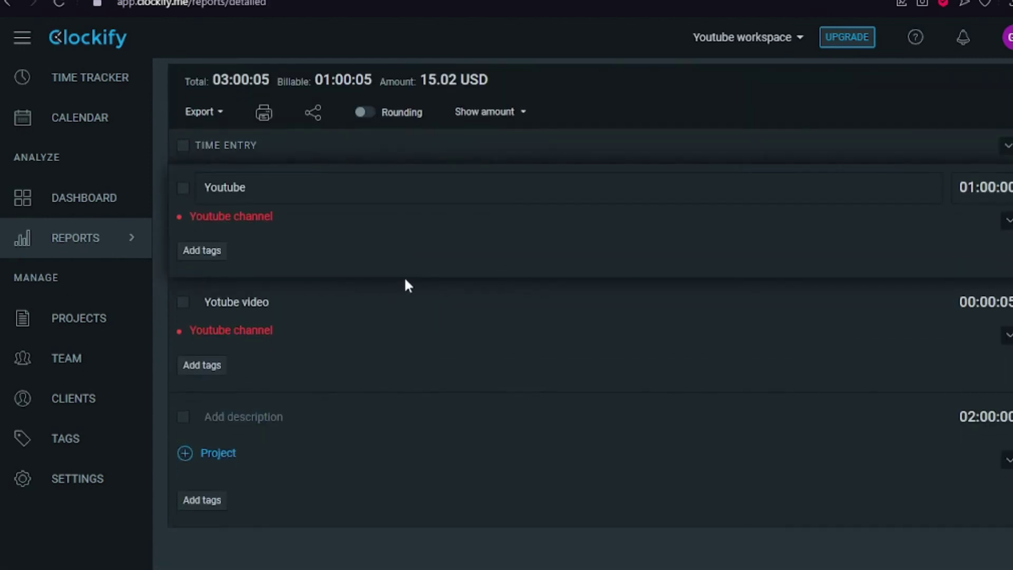
pyautogui.scroll(4, 405, 280)
pyautogui.scroll(-1, 405, 281)
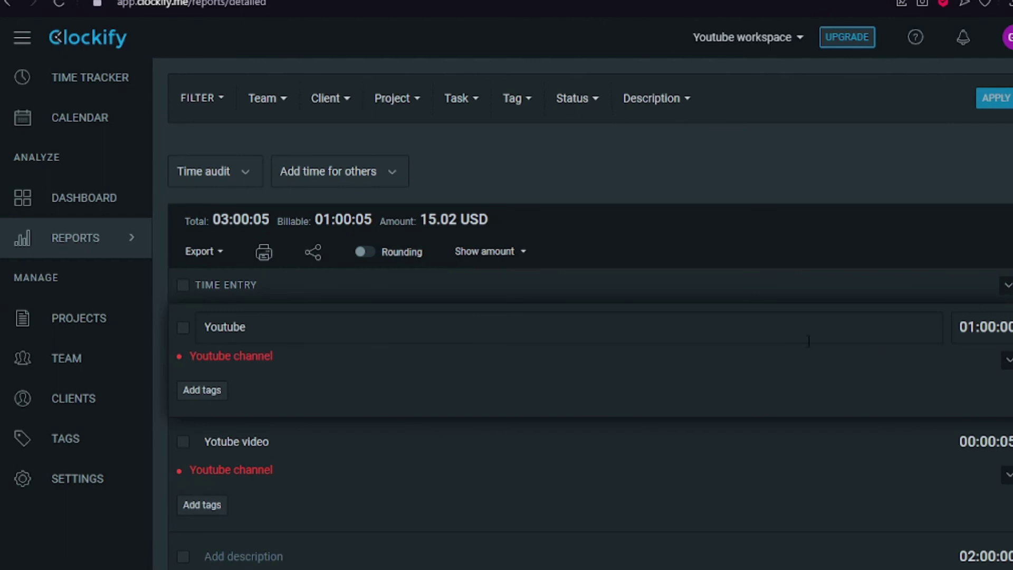
pyautogui.scroll(-3, 685, 312)
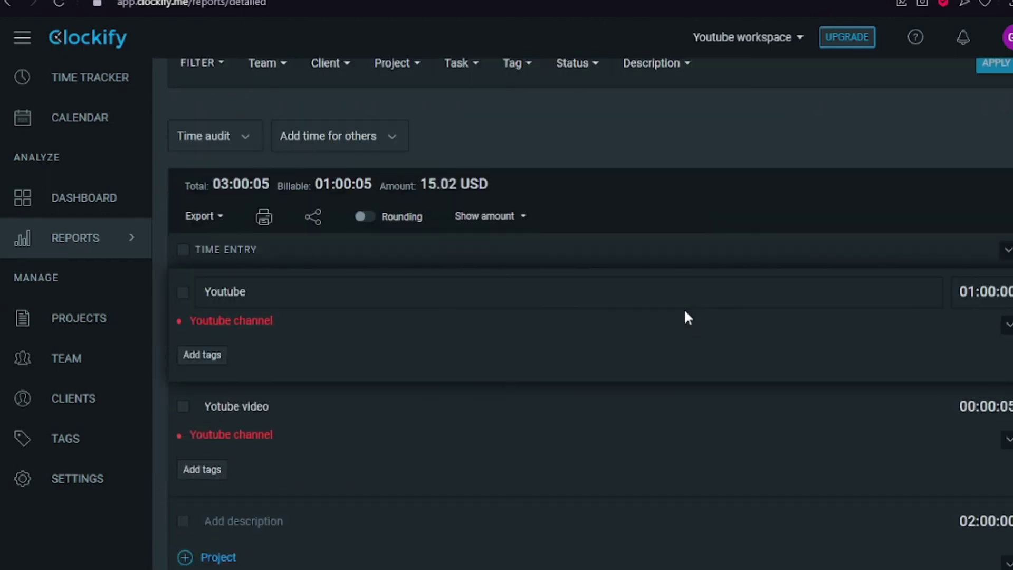
pyautogui.scroll(3, 686, 311)
pyautogui.scroll(1, 686, 311)
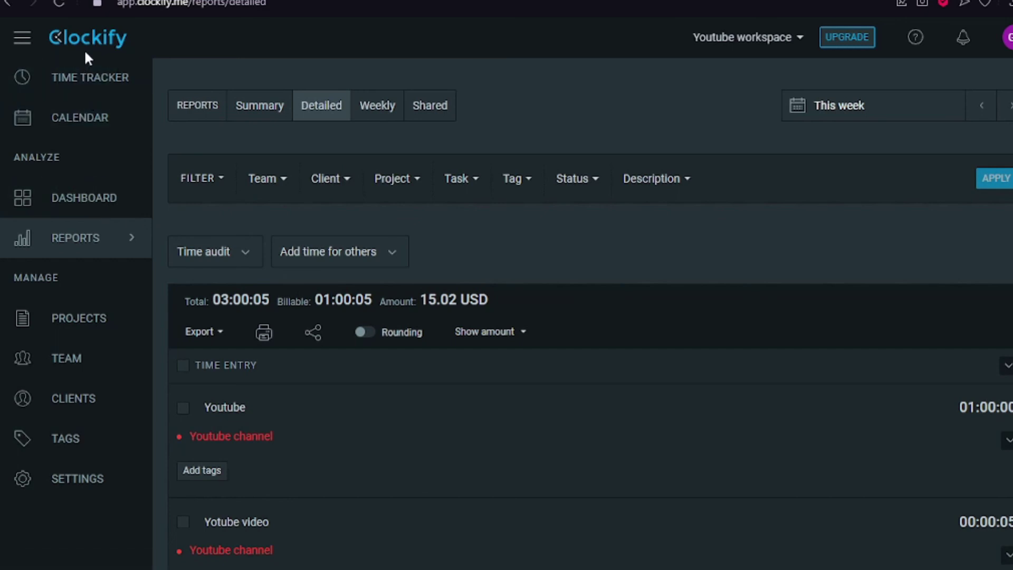
pyautogui.click(80, 196)
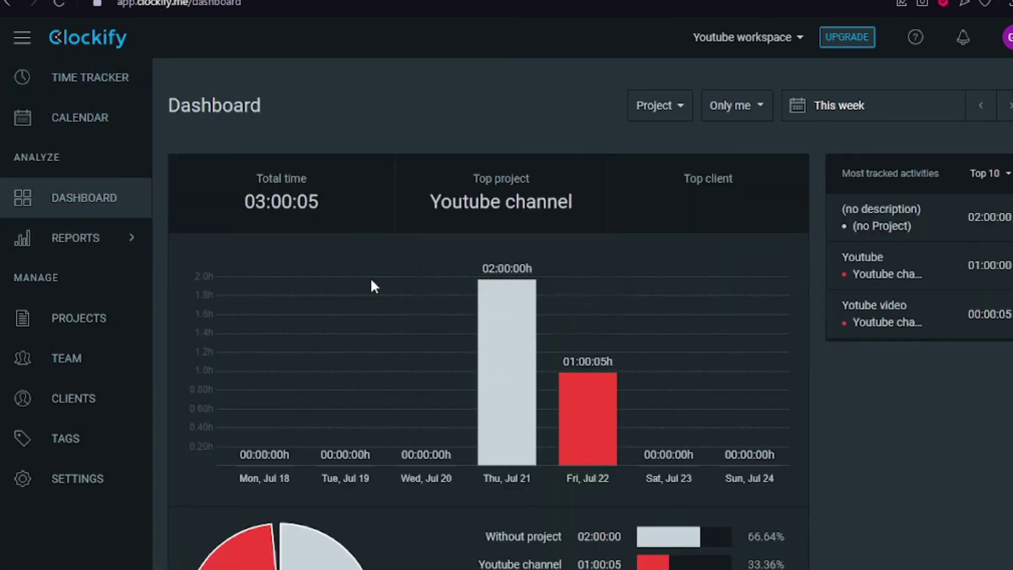
pyautogui.scroll(-4, 372, 280)
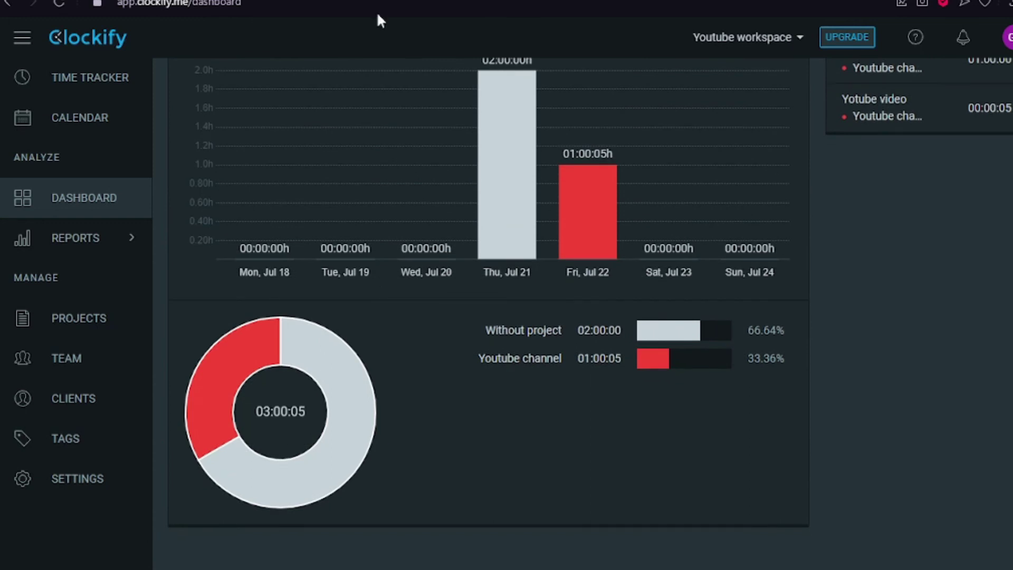
pyautogui.scroll(4, 309, 236)
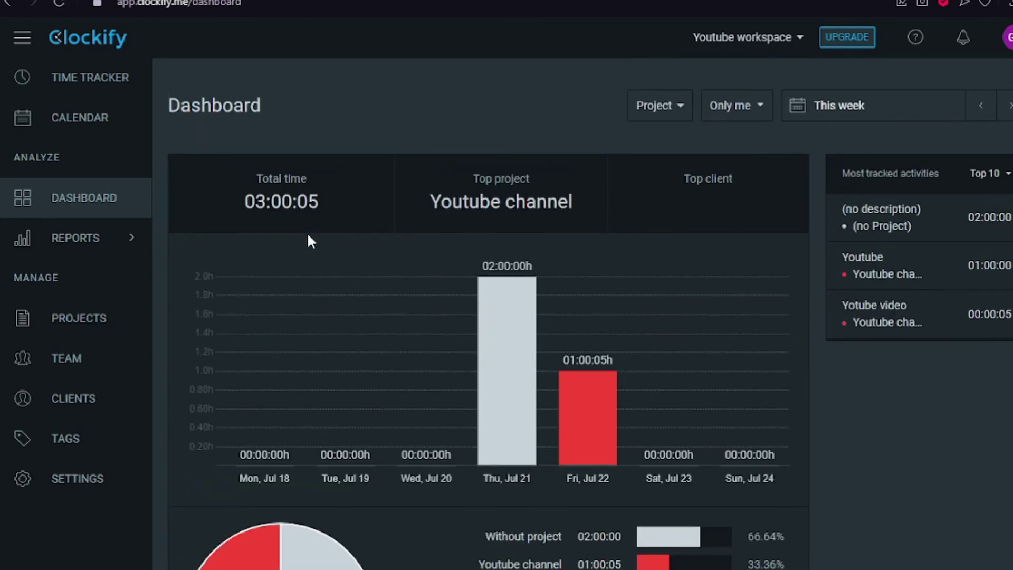